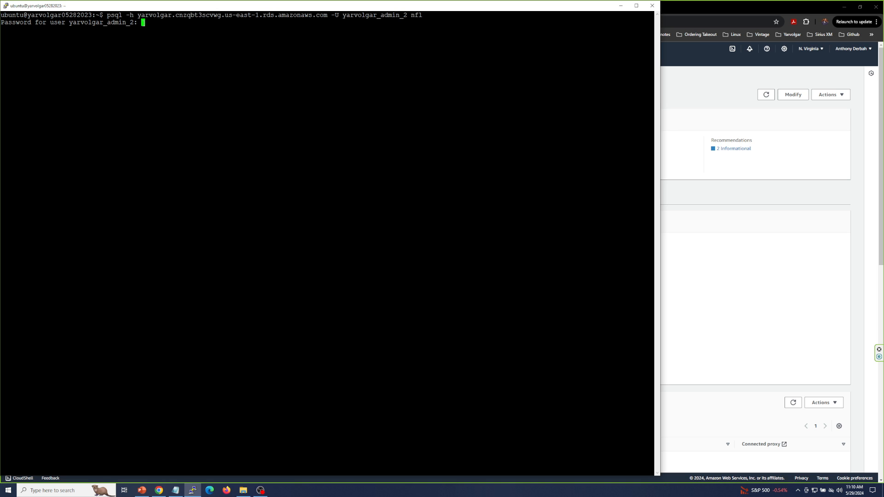
- Submit the database user's password to connect to the nfl PostgreSQL database
key("Return")
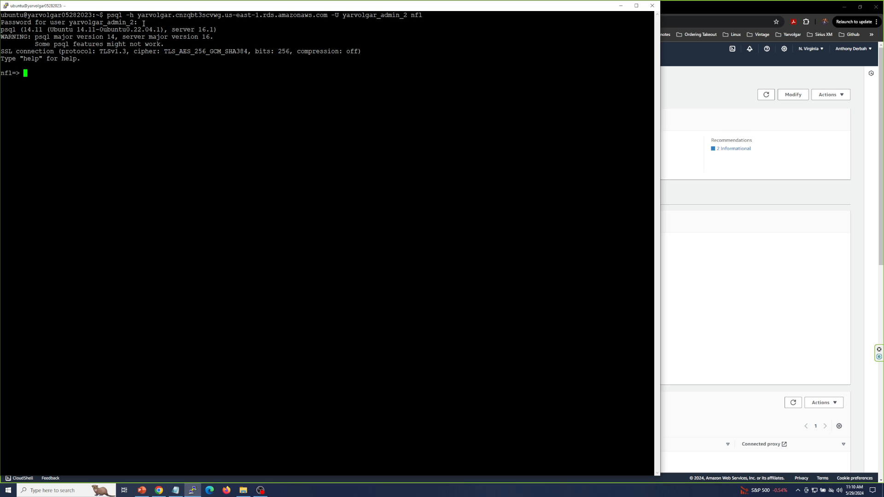
right_click(143, 23)
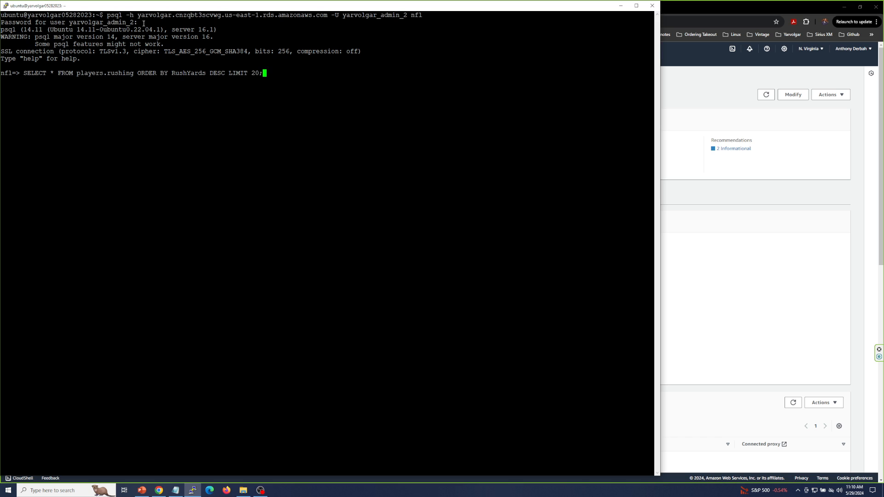
- Run the earlier query that lists the top 20 rows of players.passing ordered by PassingYards descending
key("ctrl+u")
key("Up")
key("Up")
key("Up")
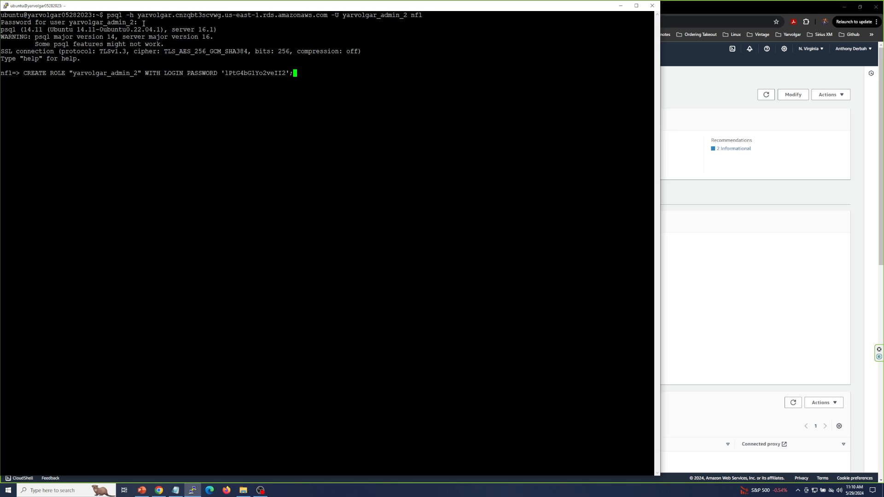
key("Up")
key("Up")
key("Up")
key("Up")
key("Up")
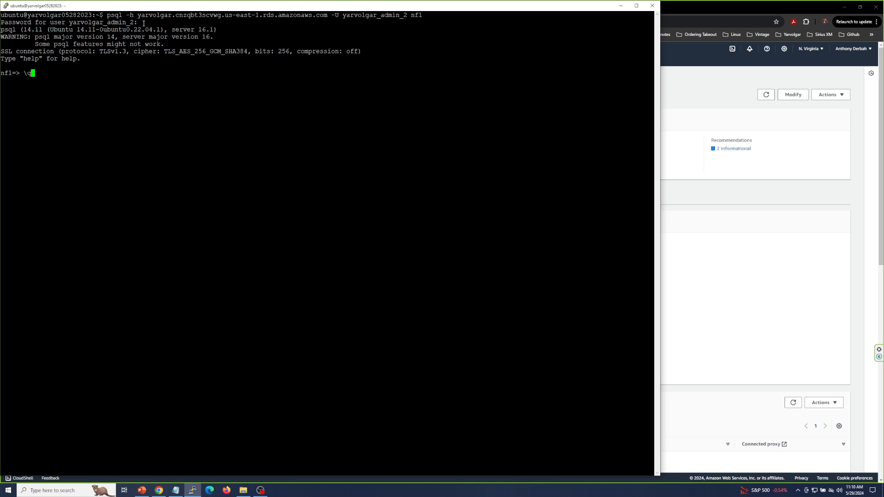
key("Up")
key("Up")
key("Up")
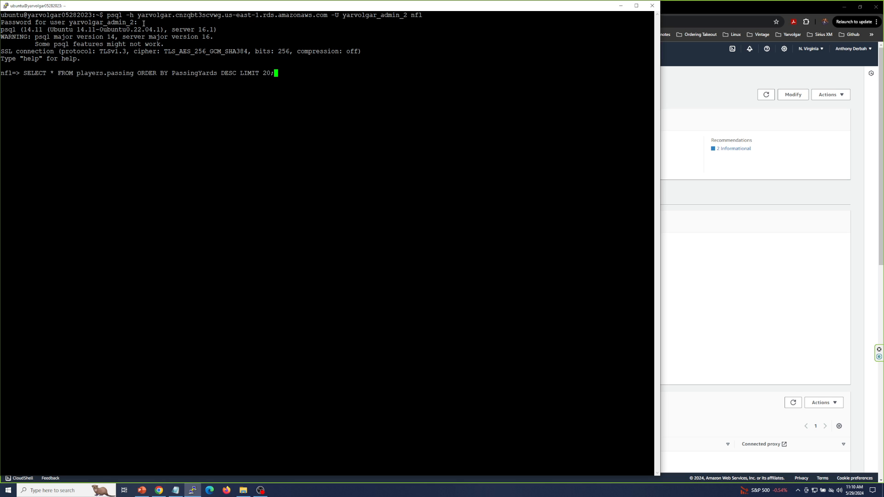
key("Return")
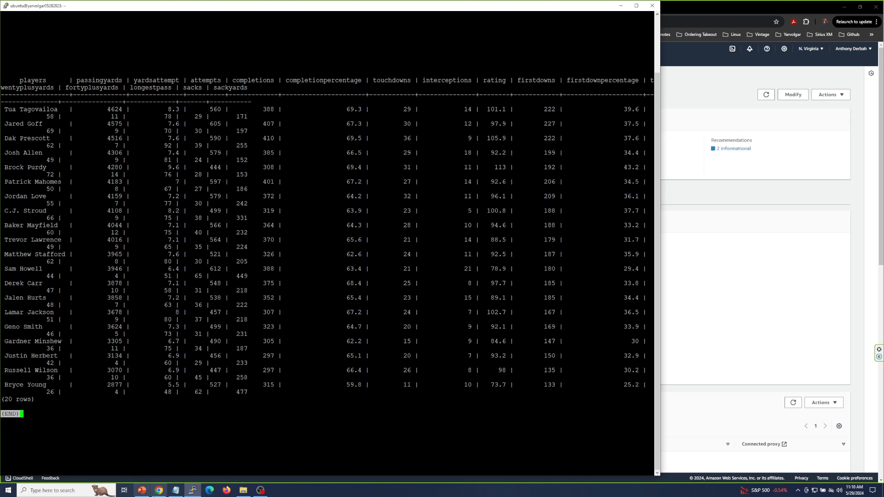
- Switch to the PowerPoint presentation and show the AWS QuickSight VPC Connection slide
left_click(142, 491)
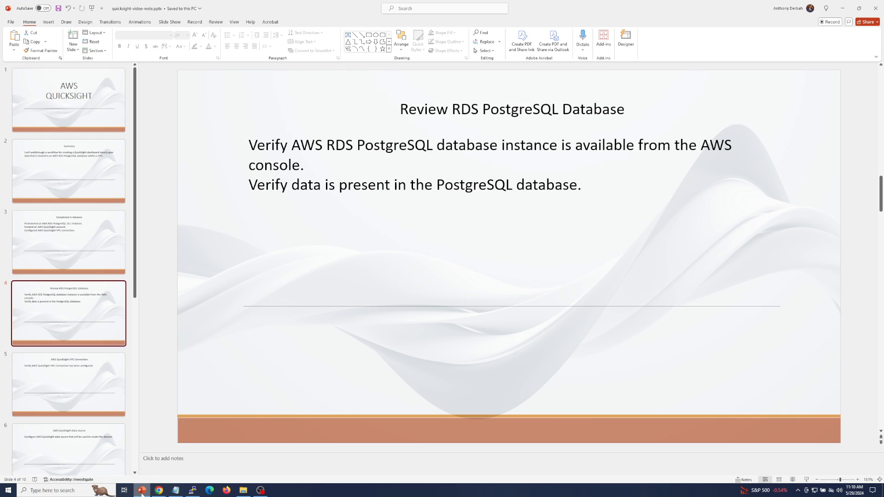
left_click(93, 383)
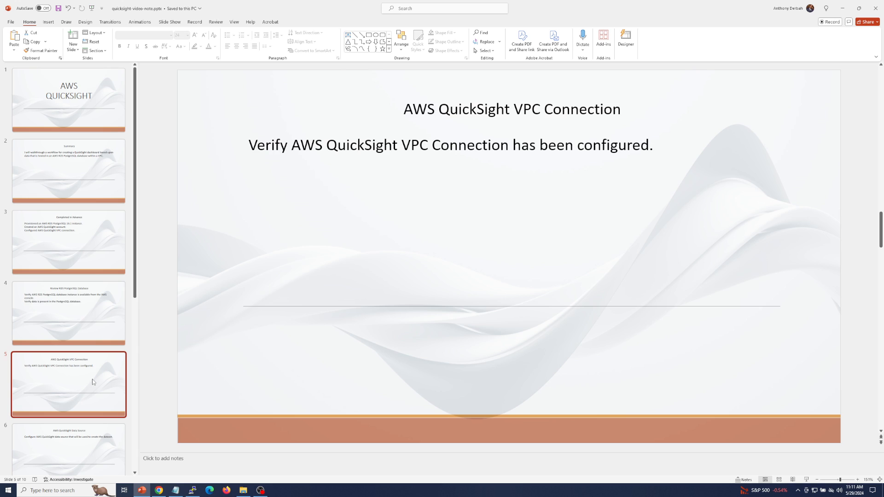
- Switch to QuickSight in Chrome and view the VPC connections in its account management
left_click(159, 491)
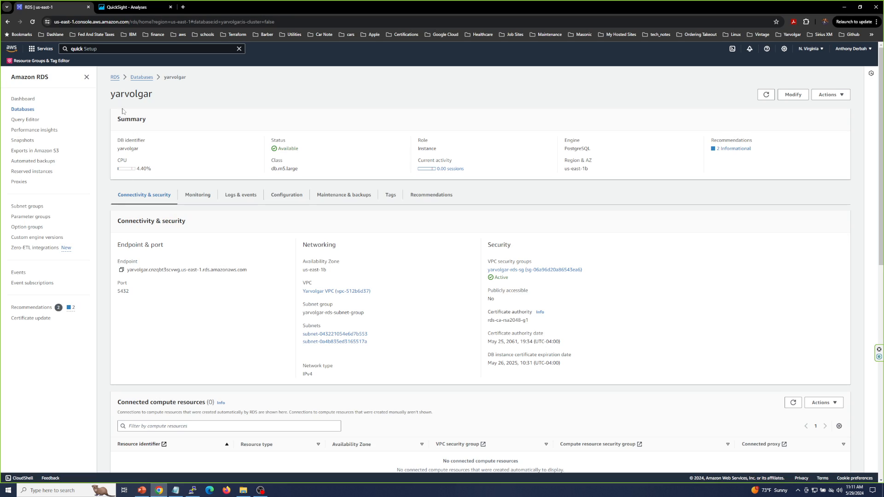
left_click(129, 7)
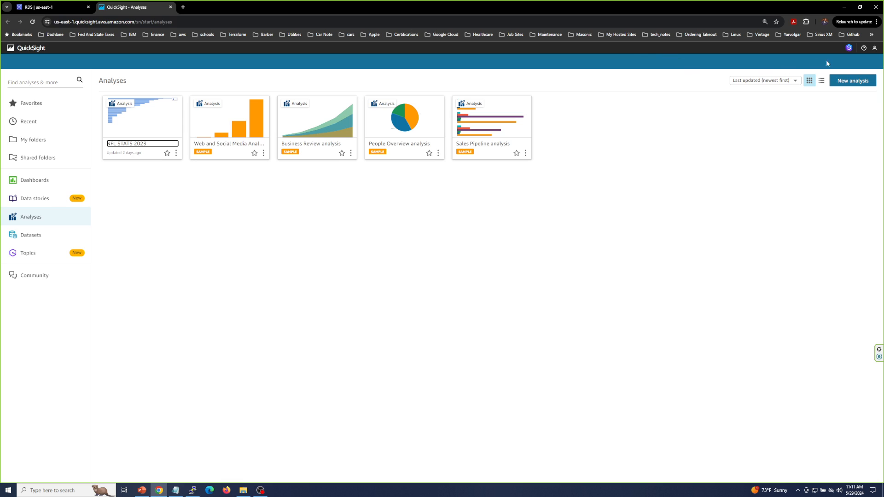
left_click(875, 49)
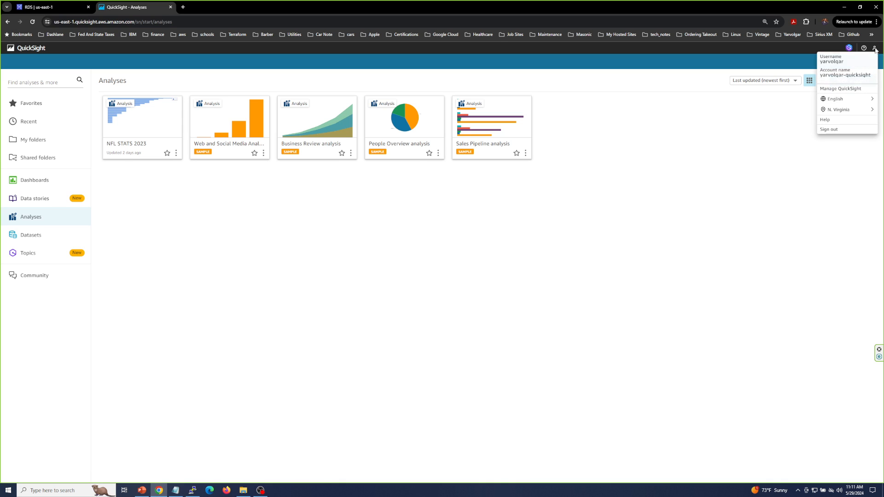
left_click(851, 92)
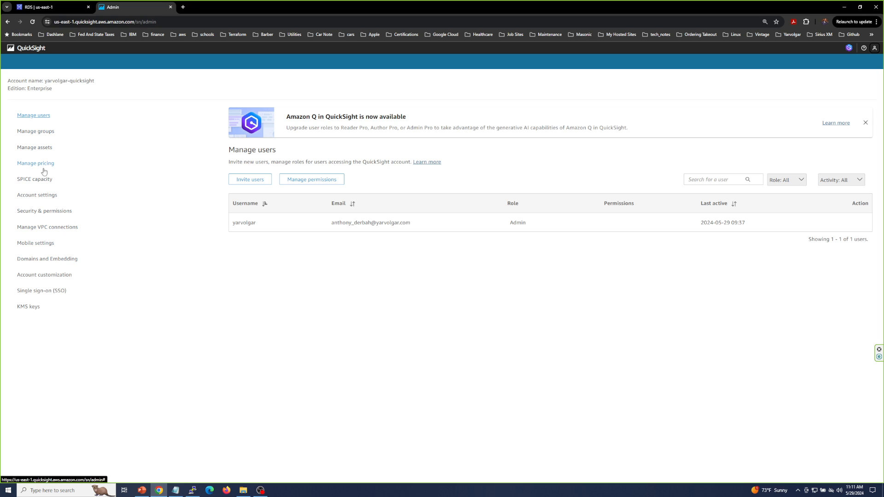
left_click(46, 228)
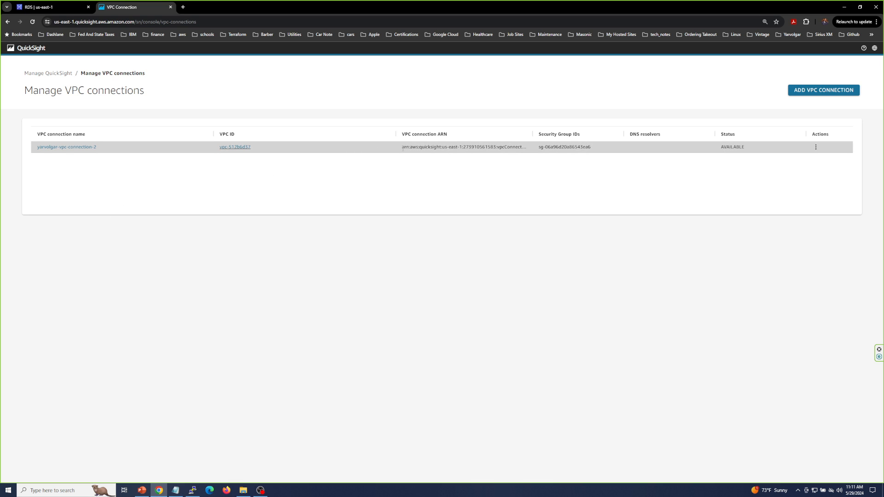
- Look over the form for adding a VPC connection, including its VPC ID choices, and return to the QuickSight home page
left_click(808, 92)
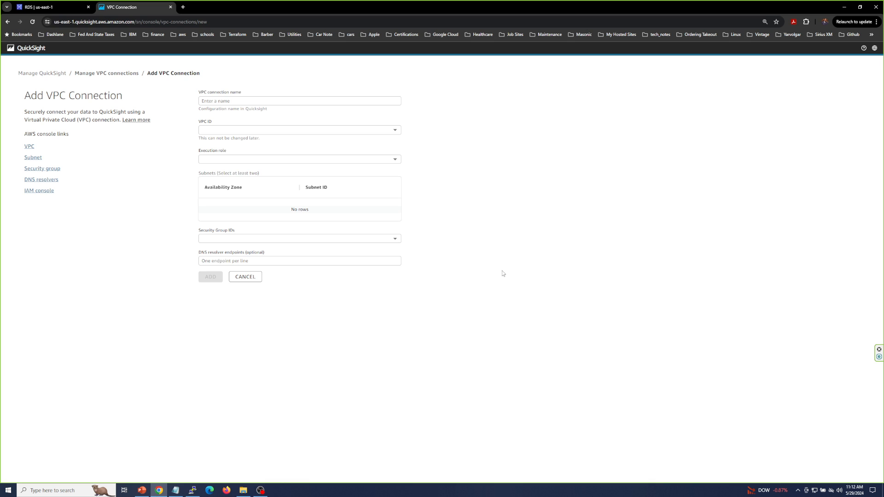
left_click(387, 134)
left_click(434, 130)
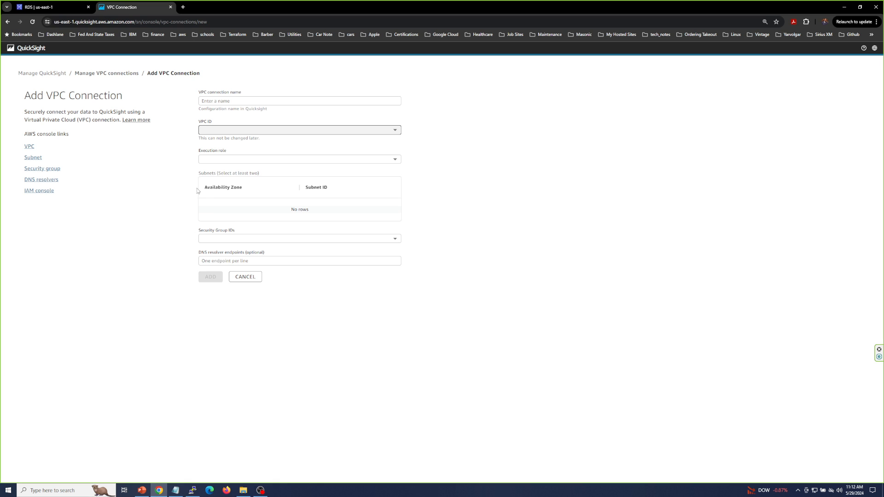
left_click(22, 50)
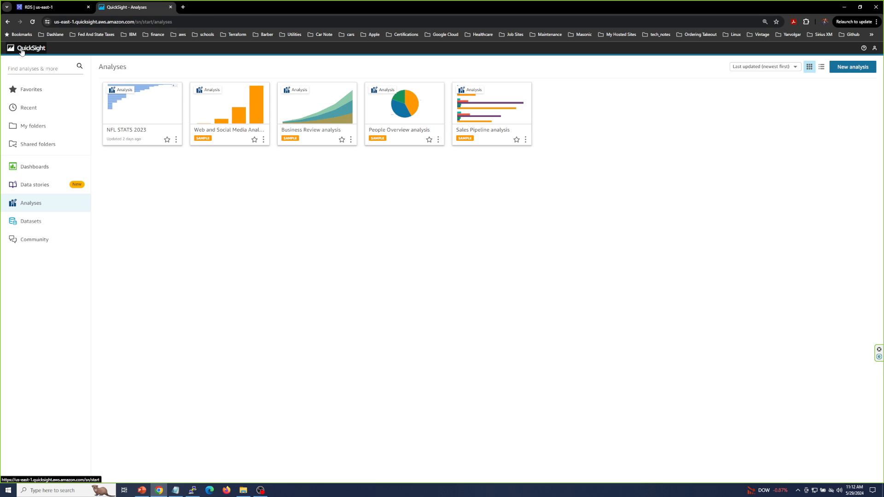
- Switch to the PowerPoint presentation and show the AWS QuickSight Data Source slide
left_click(141, 491)
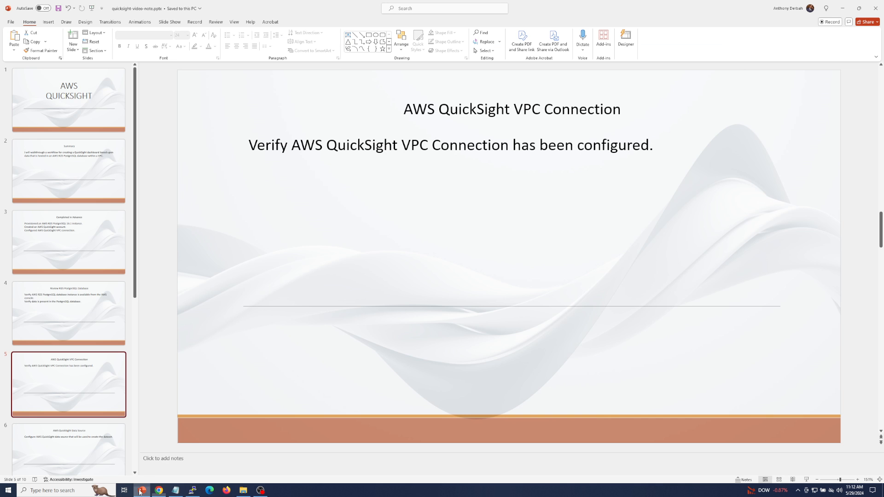
scroll(86, 279, "down", 4)
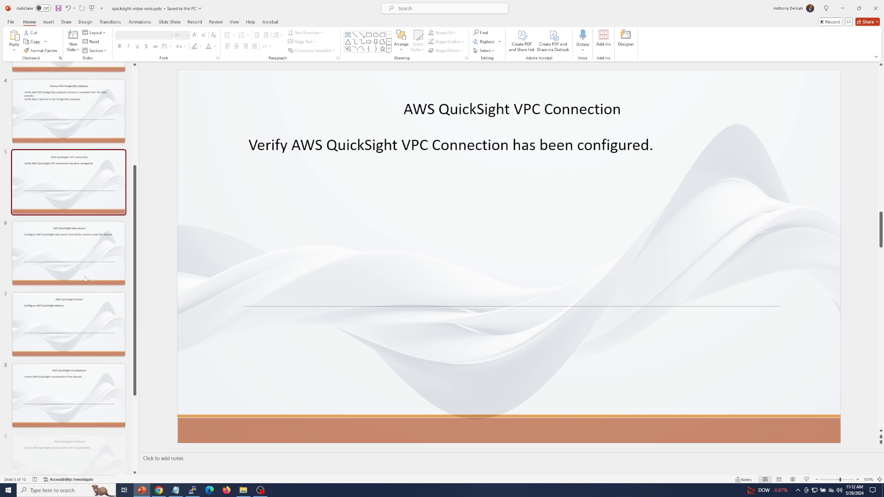
scroll(86, 279, "down", 1)
left_click(66, 189)
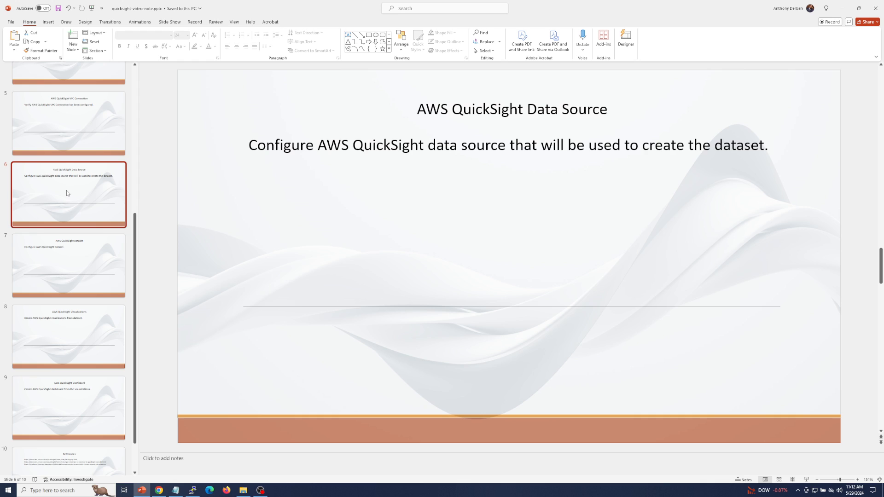
- Switch to QuickSight in Chrome and start a new dataset from a new RDS data source
left_click(155, 493)
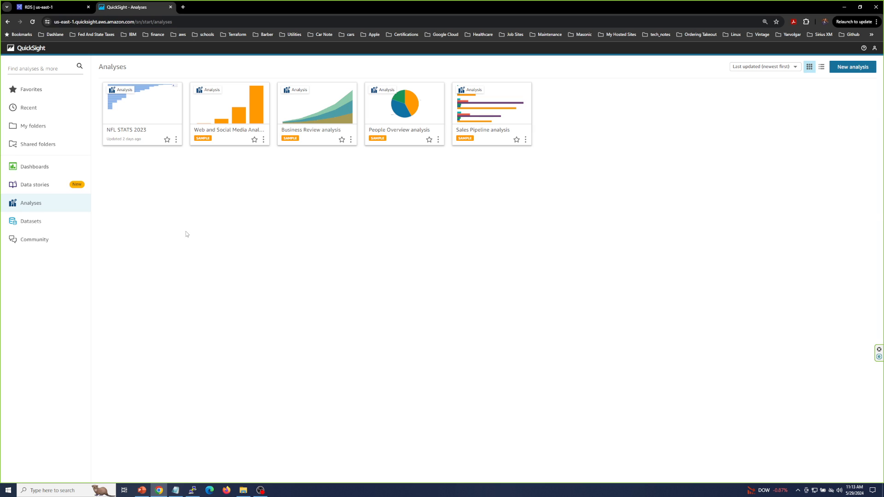
left_click(29, 225)
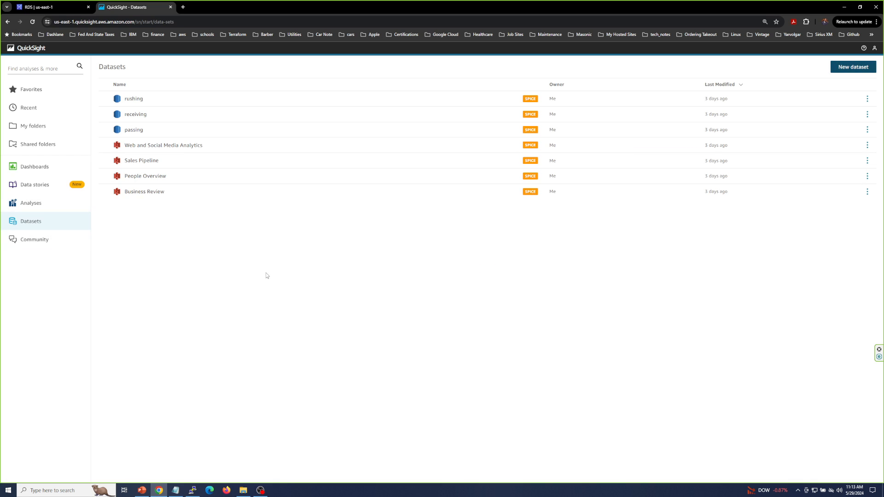
left_click(854, 69)
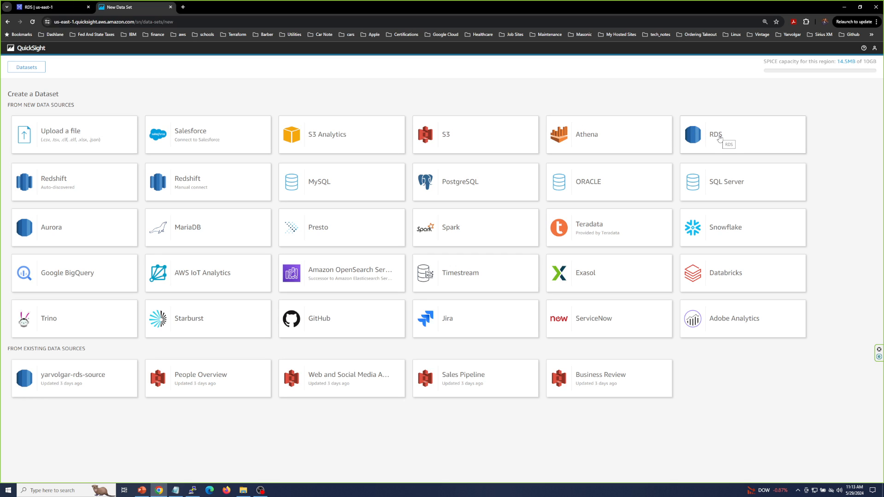
left_click(719, 137)
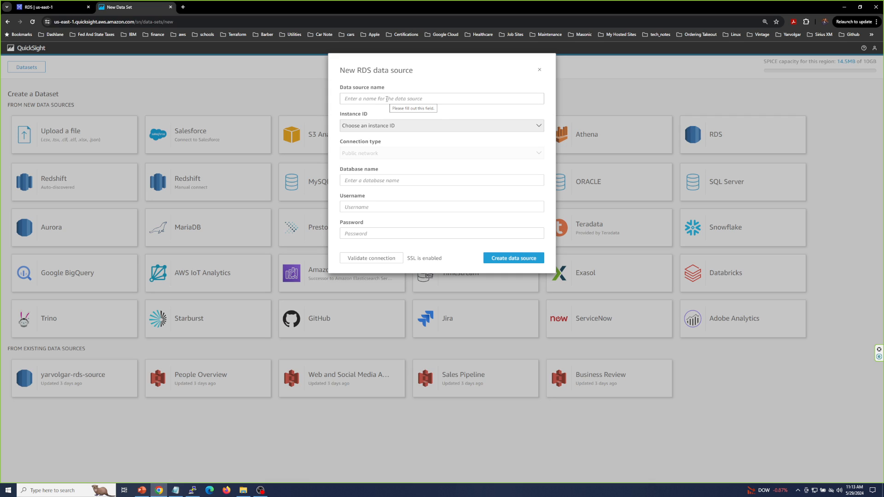
- Name the data source yarvolgar-rds-source-2 and set instance yarvolgar, connection type yarvolgar-vpc-connection-2 and database nfl
left_click(387, 99)
left_click(395, 130)
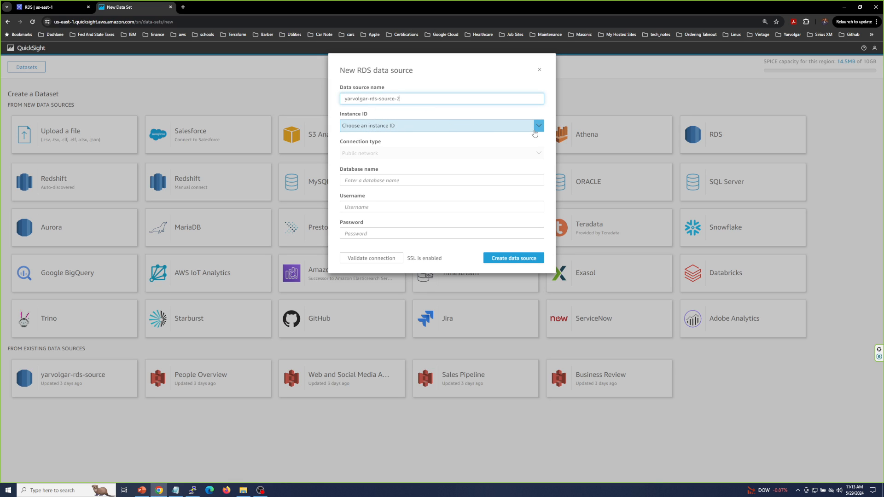
left_click(539, 126)
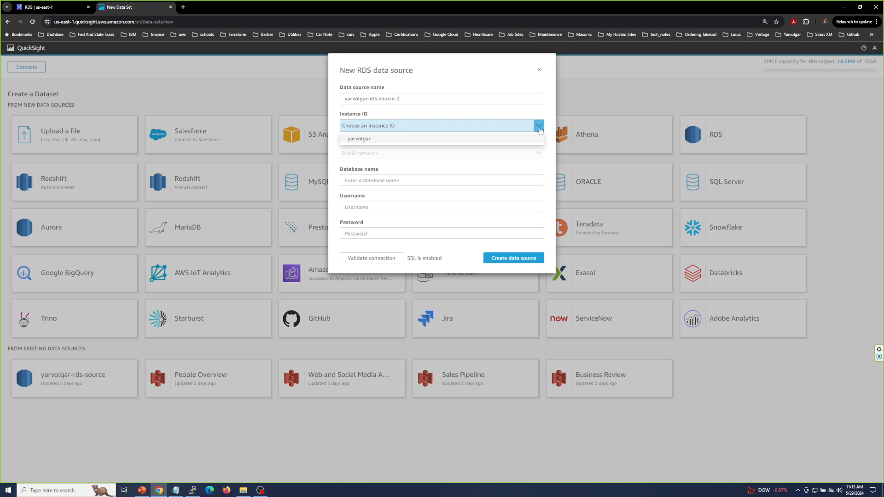
left_click(364, 138)
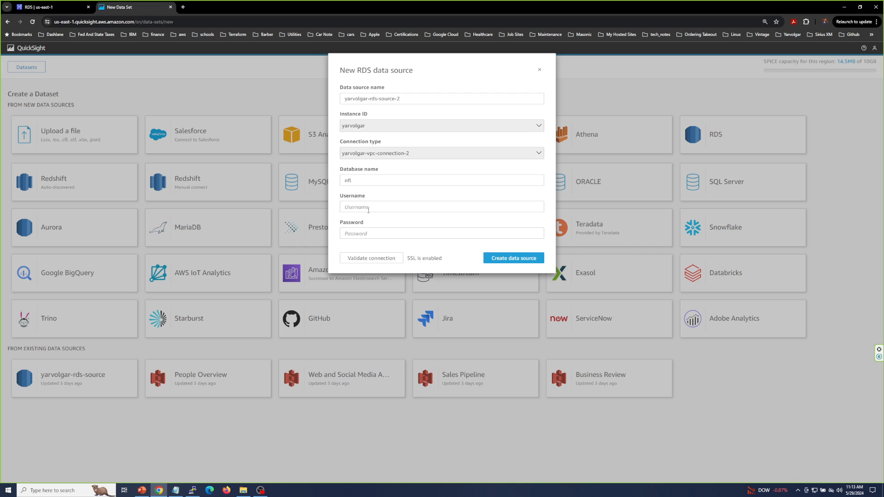
- Copy the database username from the bar-chart-configurations.txt notes into the data source's Username field
left_click(175, 491)
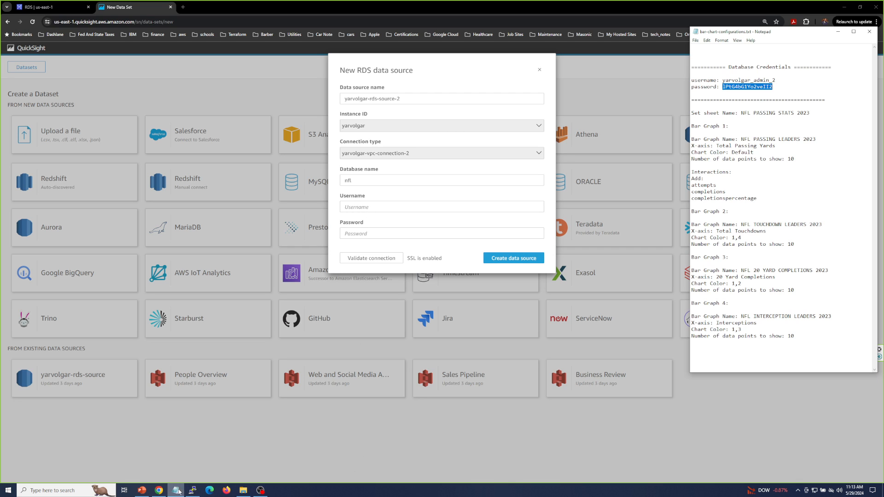
left_click_drag(723, 80, 776, 80)
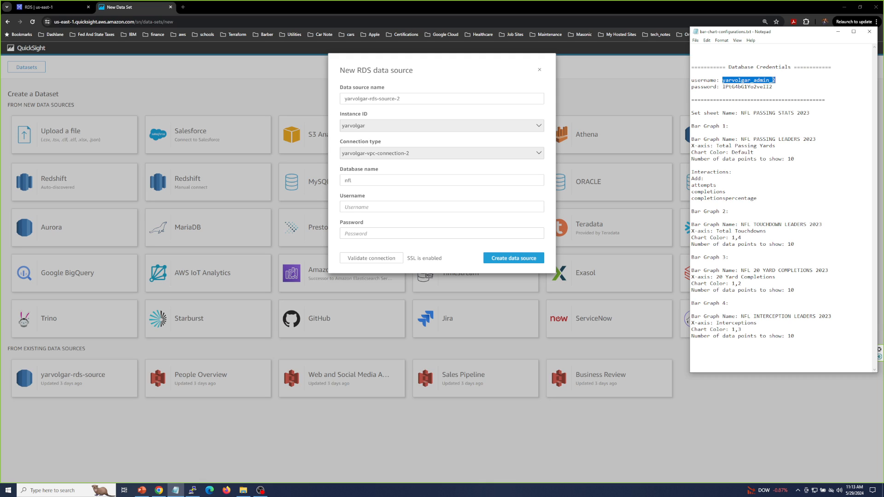
right_click(777, 80)
left_click(723, 101)
left_click(367, 207)
key("ctrl+v")
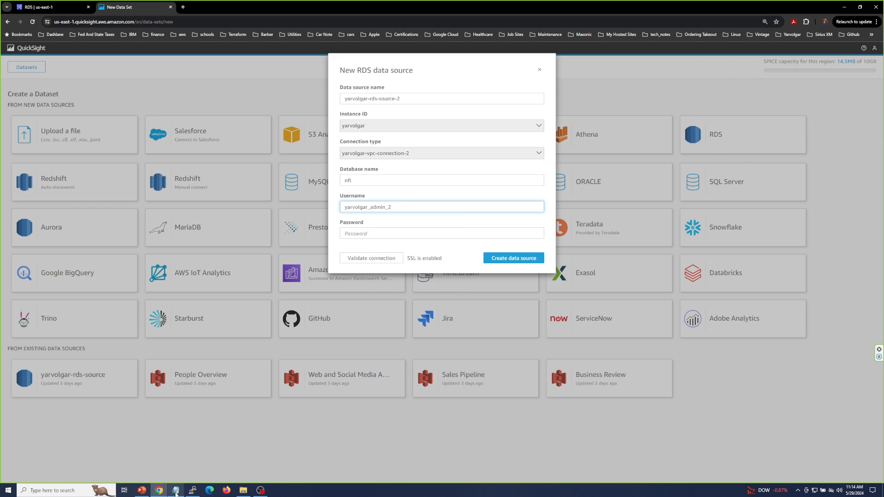
- Copy the database password from the bar-chart-configurations.txt notes into the data source's Password field
left_click(175, 490)
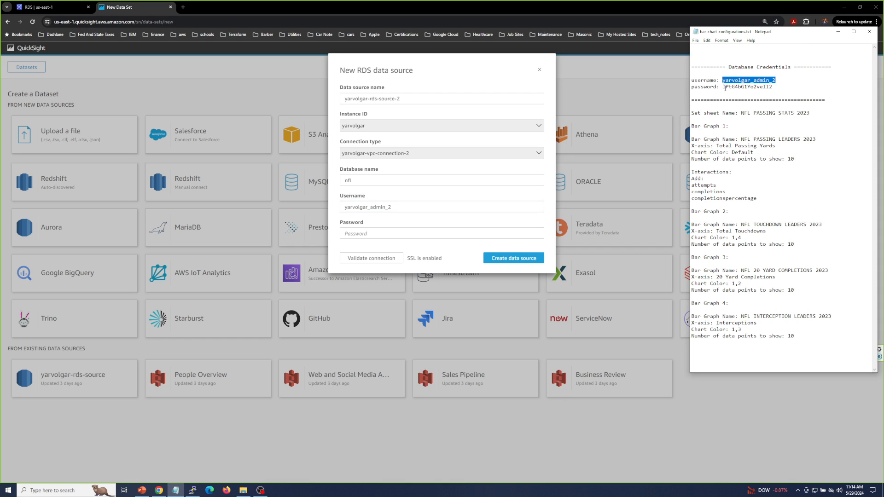
left_click_drag(723, 87, 773, 87)
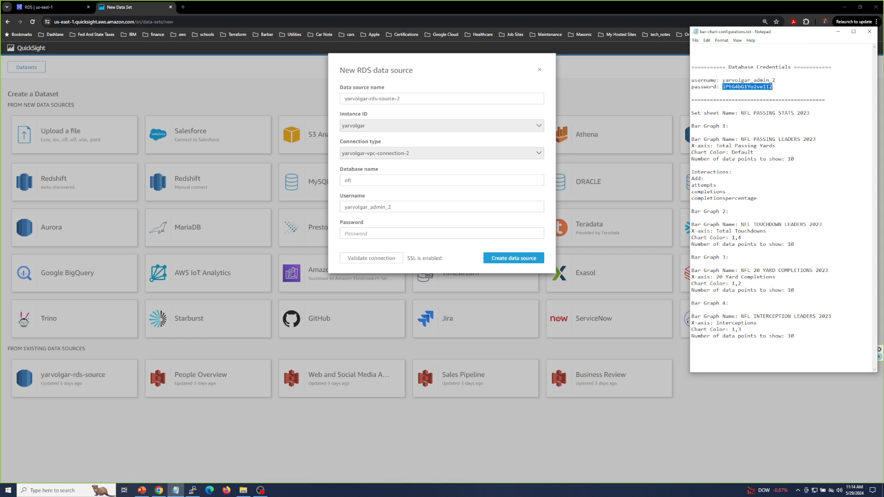
right_click(771, 88)
left_click(711, 112)
left_click(353, 234)
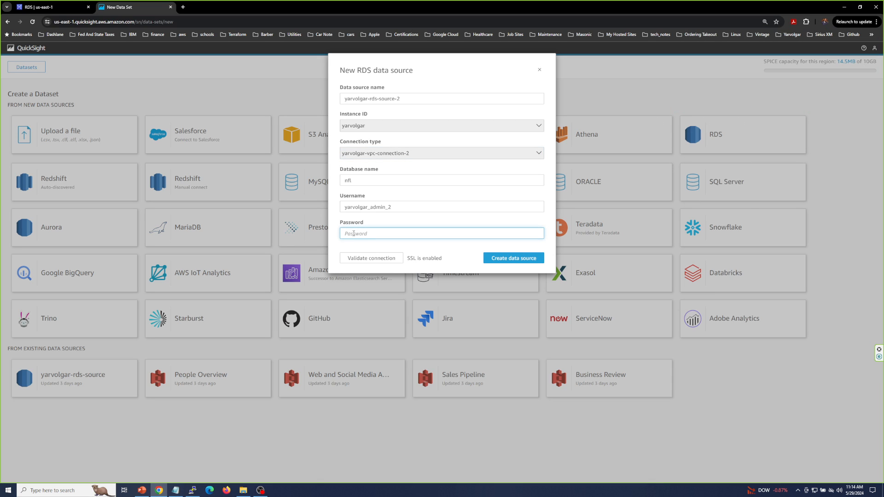
key("ctrl+v")
- Validate the RDS connection and create the data source
left_click(366, 261)
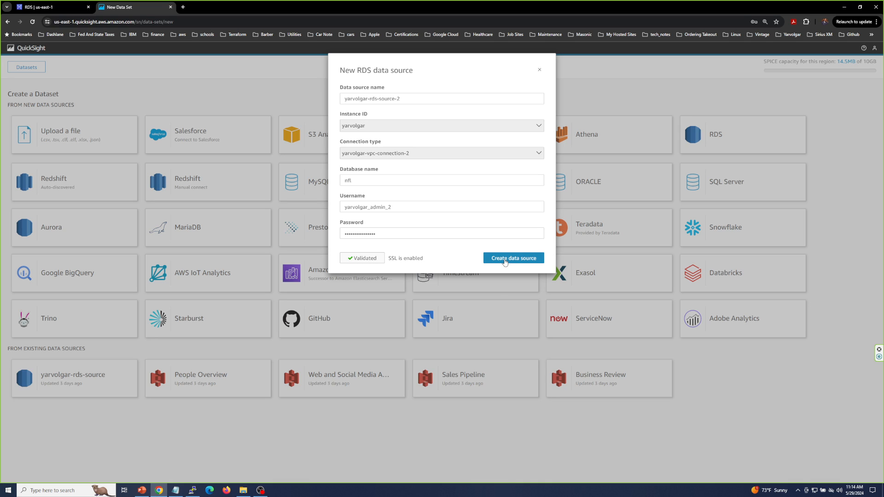
left_click(505, 261)
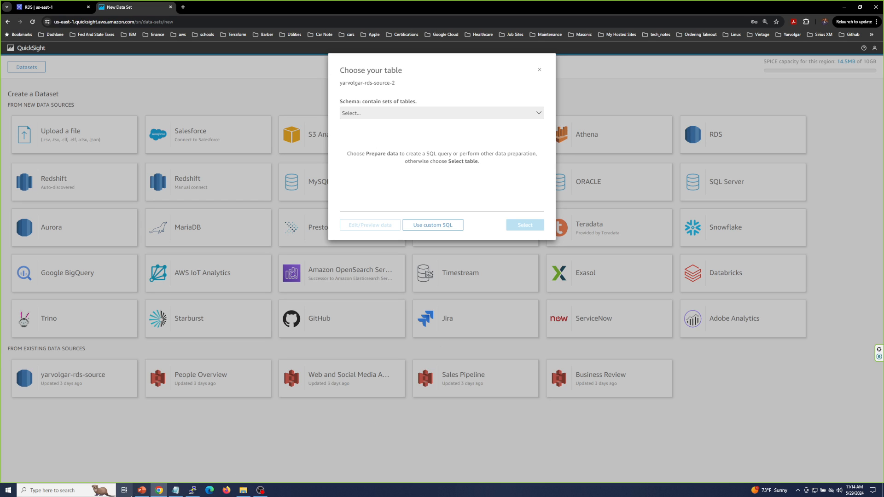
- Switch to the PowerPoint notes, view the AWS QuickSight Dataset slide and return to the browser
left_click(142, 491)
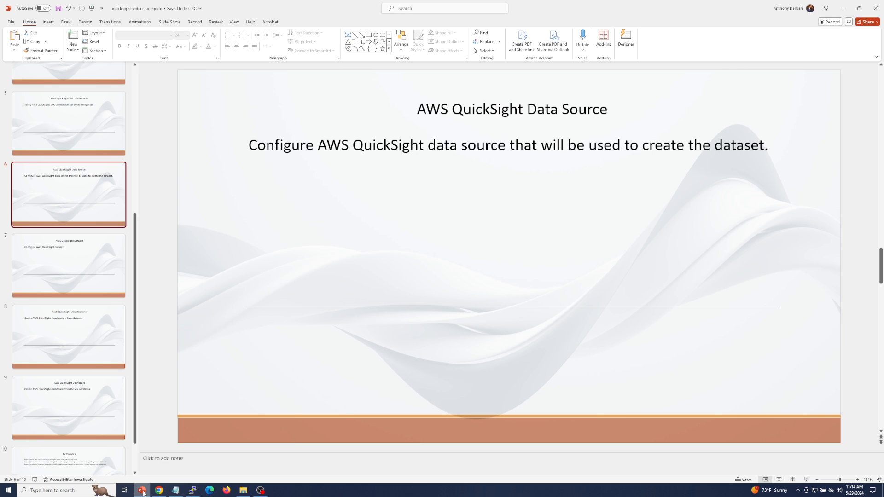
left_click(77, 272)
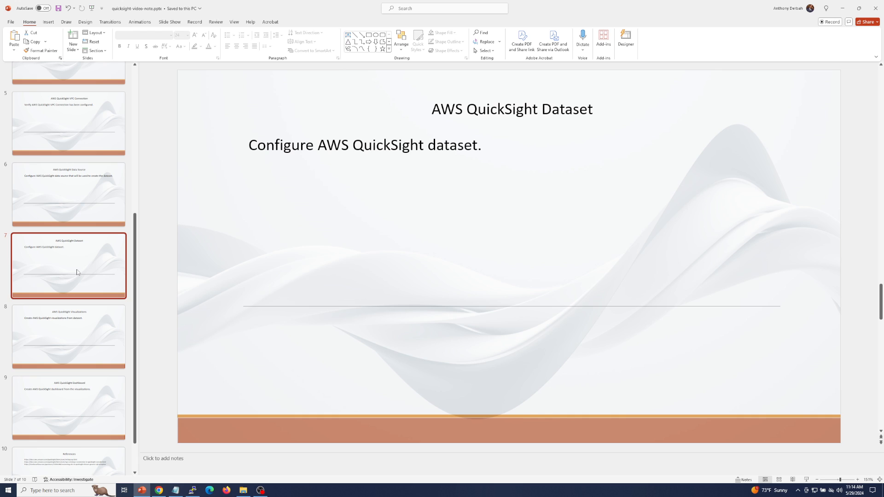
left_click(842, 9)
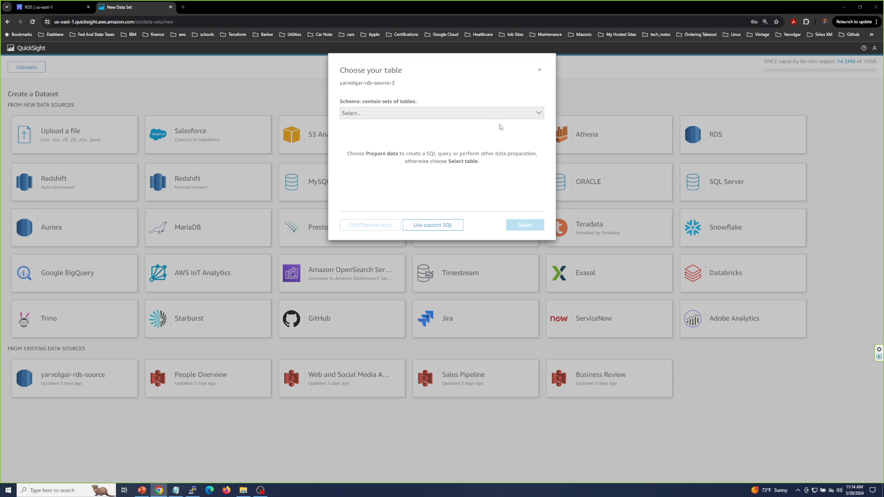
- Choose the players schema and select its passing table for the new dataset
left_click(540, 114)
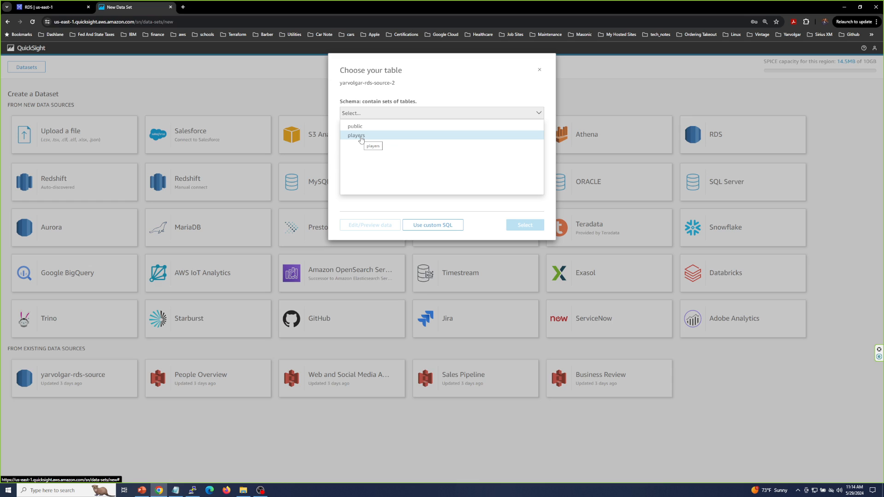
left_click(362, 138)
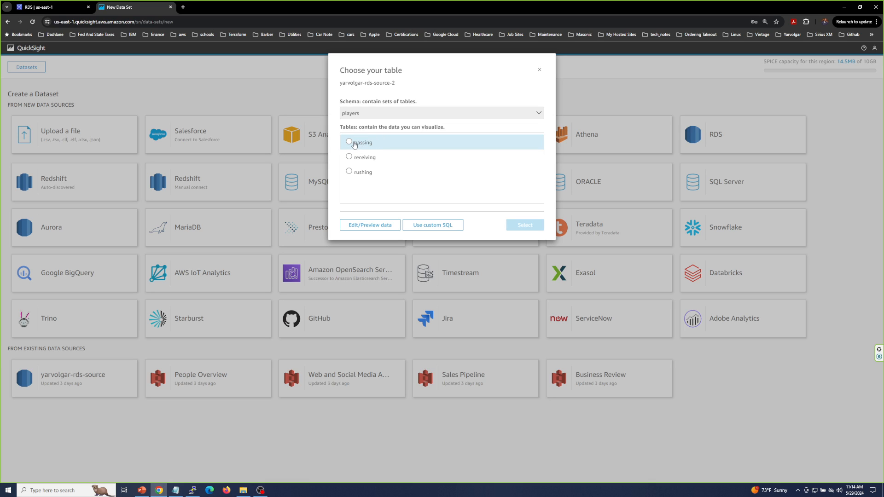
left_click(349, 142)
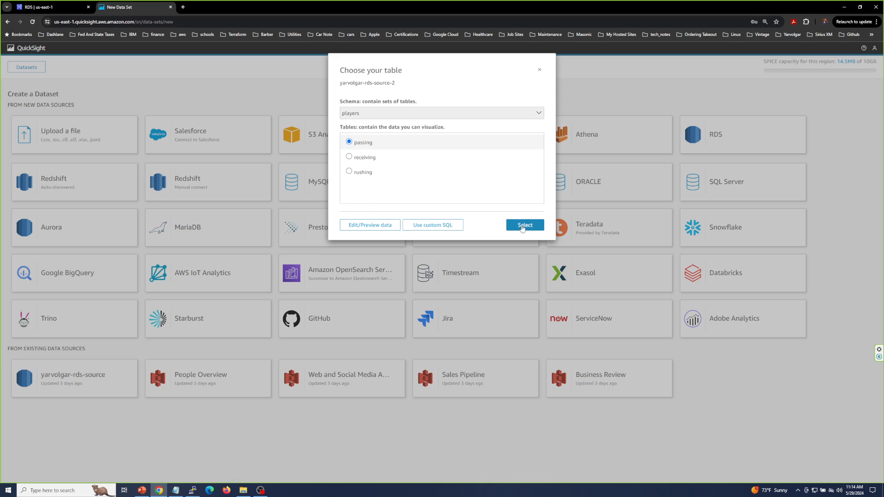
left_click(524, 229)
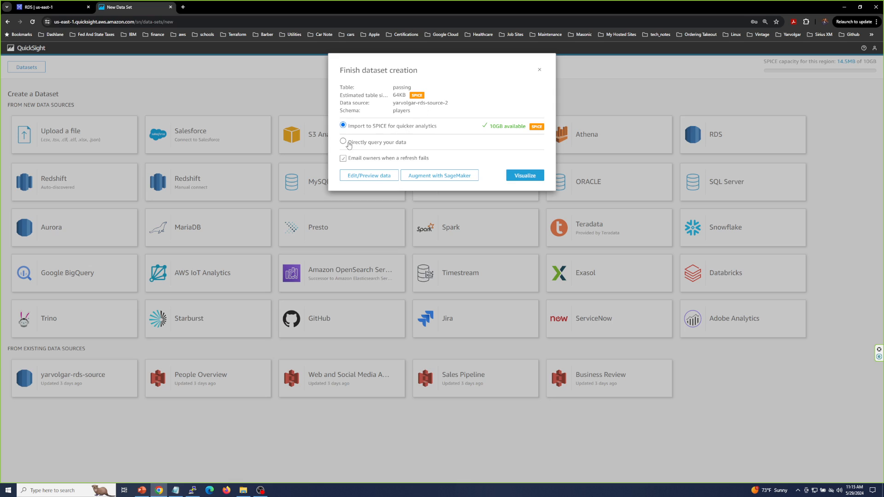
- Finish the dataset with import to SPICE, visualize it and create an interactive sheet with Tiled layout optimized for 1600px
left_click(343, 141)
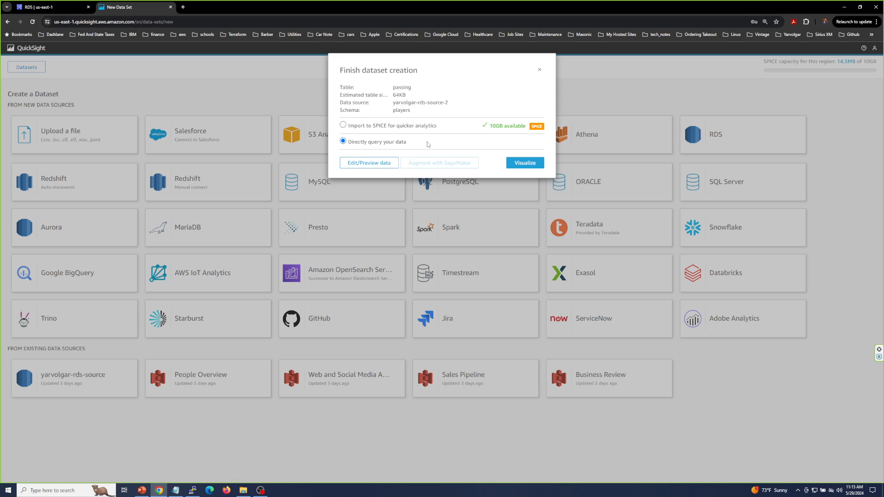
left_click(344, 124)
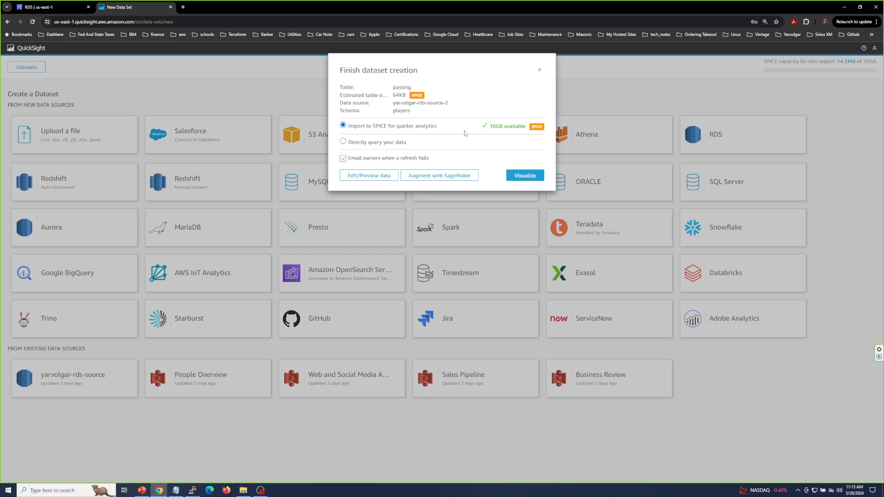
left_click(520, 176)
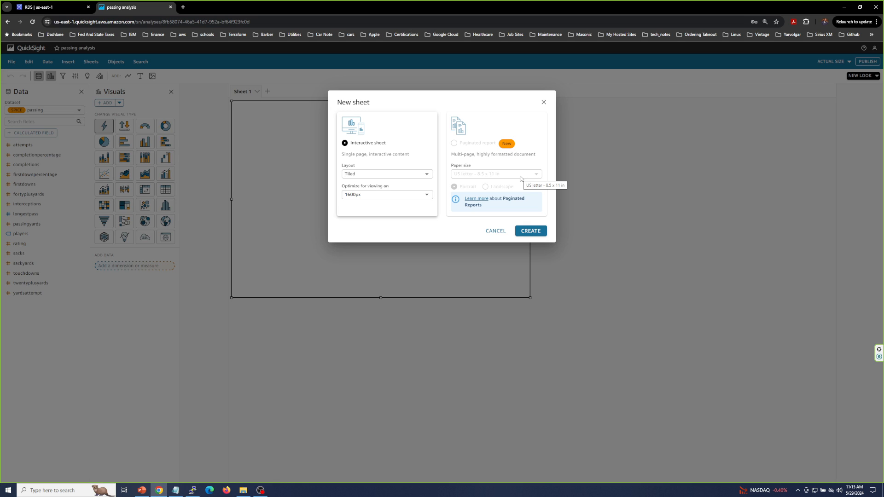
left_click(530, 234)
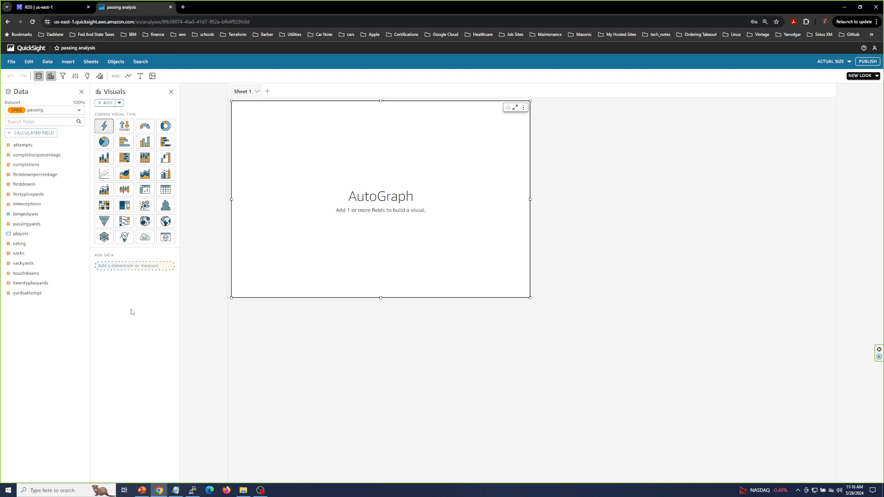
- Make the empty visual a horizontal bar chart with players on the Y axis and passingyards as the value
left_click(125, 143)
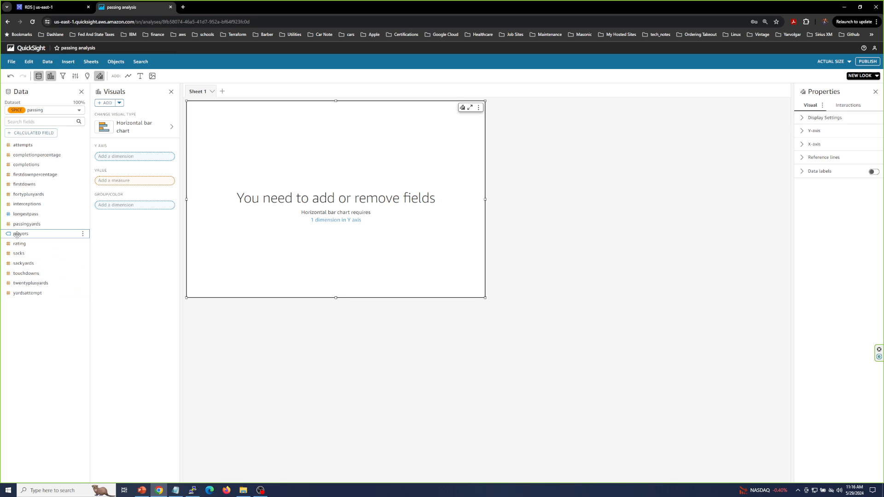
left_click_drag(16, 236, 116, 156)
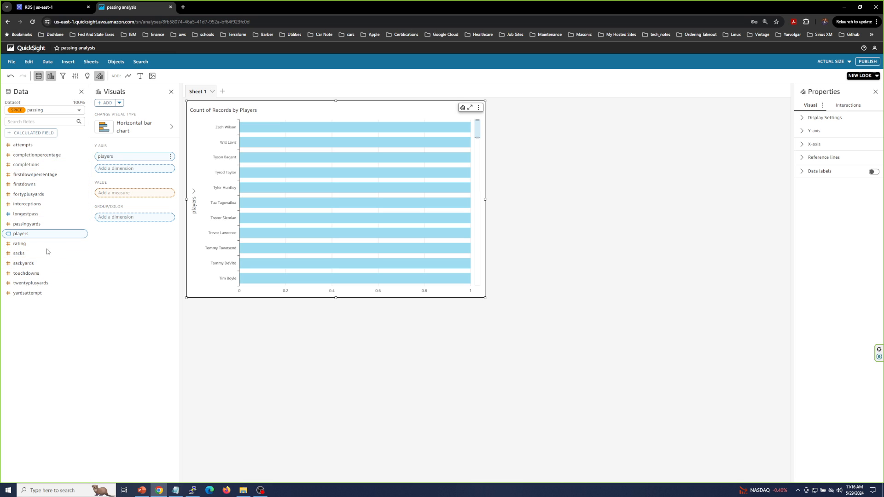
left_click_drag(27, 224, 122, 194)
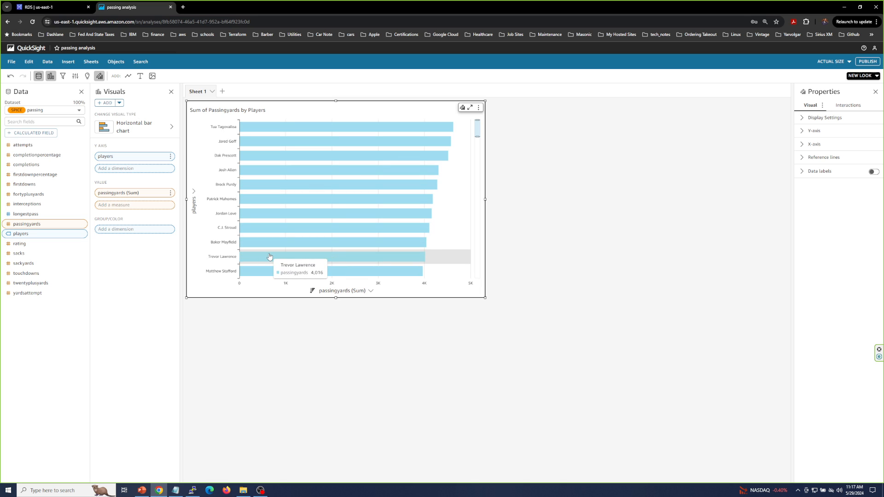
- Add a second horizontal bar chart with players on the Y axis and touchdowns as the value
left_click(103, 103)
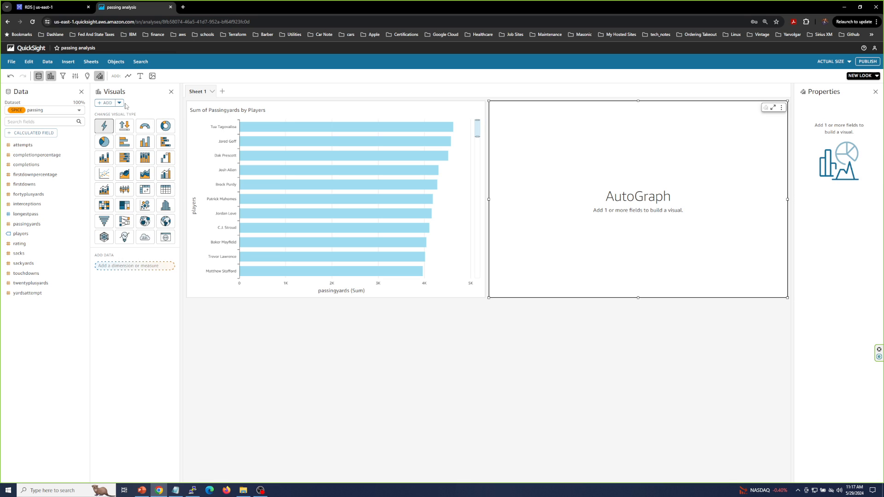
left_click(123, 142)
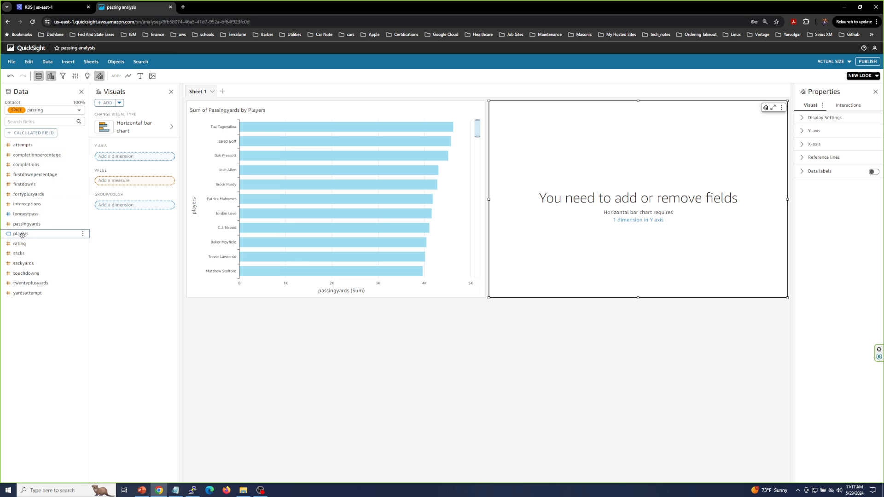
left_click_drag(21, 234, 124, 159)
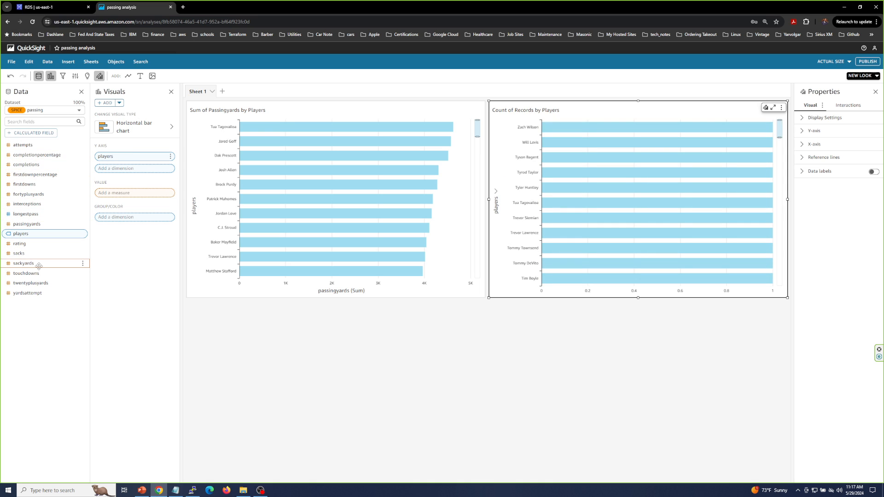
left_click_drag(29, 276, 123, 196)
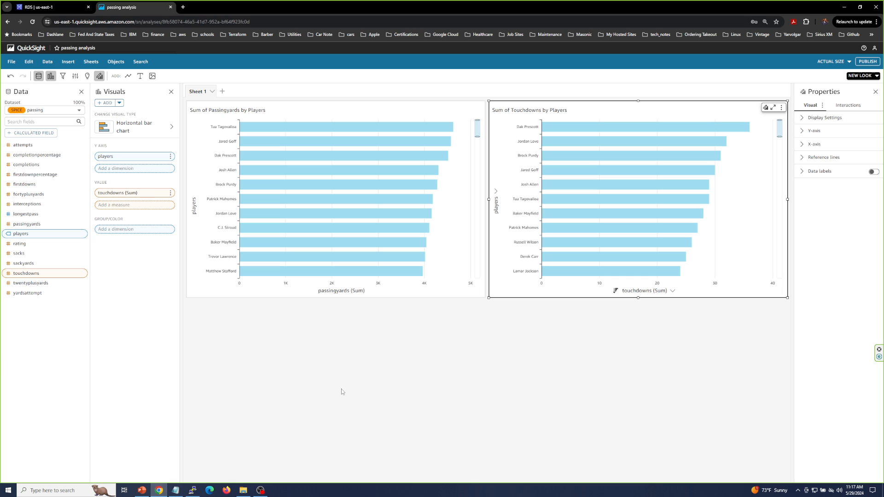
left_click(260, 492)
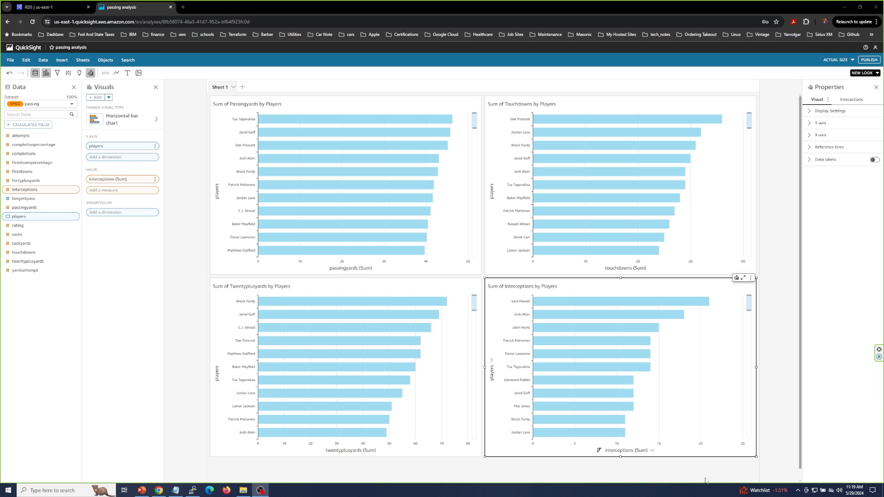
left_click(176, 272)
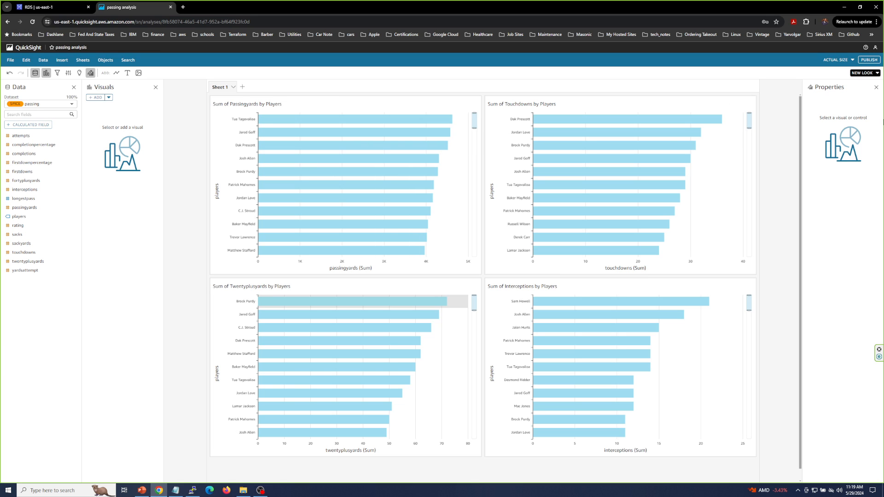
- Select the passing yards chart and rename Sheet 1 to NFL PASSING STATS 2023, copying the name from the bar-chart-configurations.txt notes
left_click(466, 107)
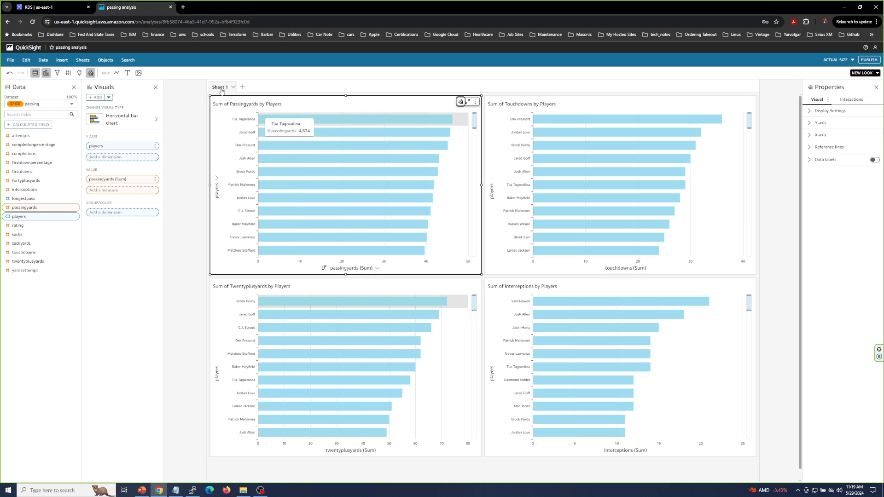
left_click(175, 490)
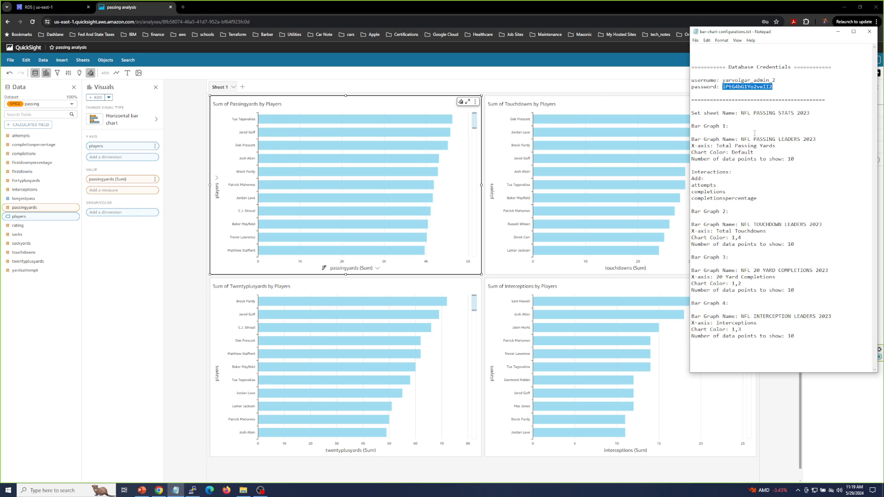
left_click_drag(741, 113, 807, 113)
right_click(805, 115)
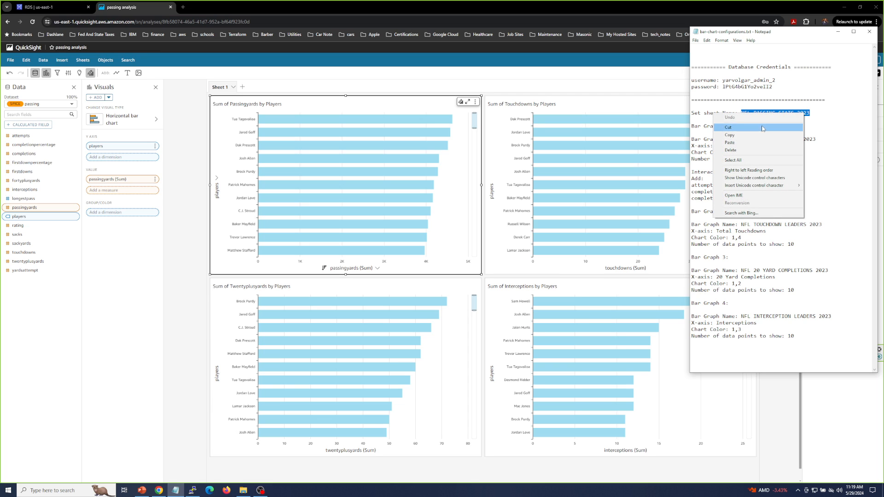
left_click(746, 137)
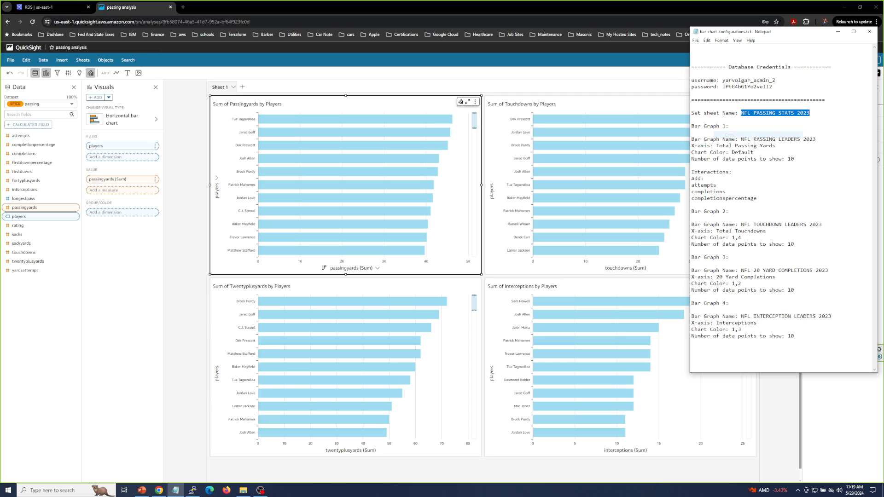
double_click(222, 88)
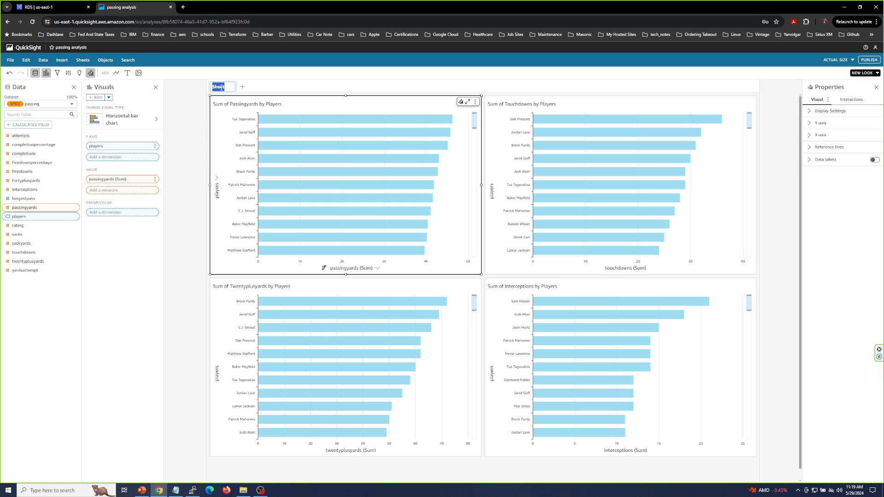
key("ctrl+v")
key("Return")
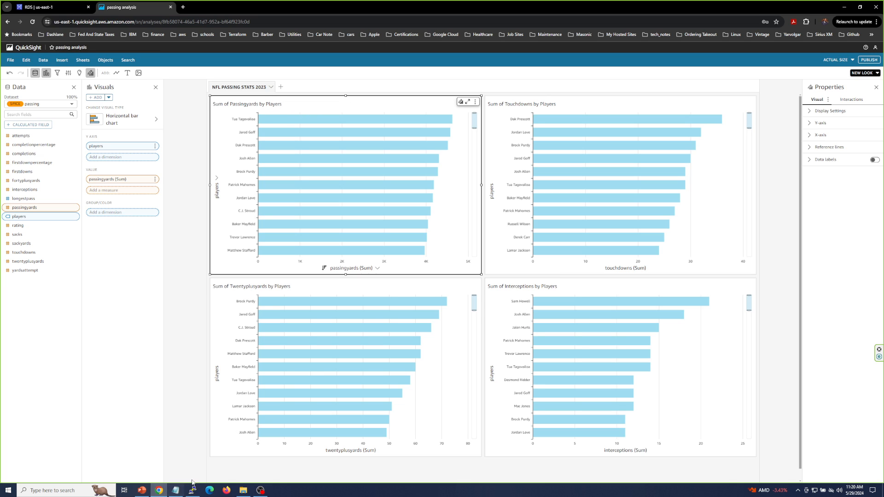
- Set the passing yards chart's title to NFL PASSING LEADERS 2023, copying it from the bar-chart-configurations.txt notes
left_click(174, 492)
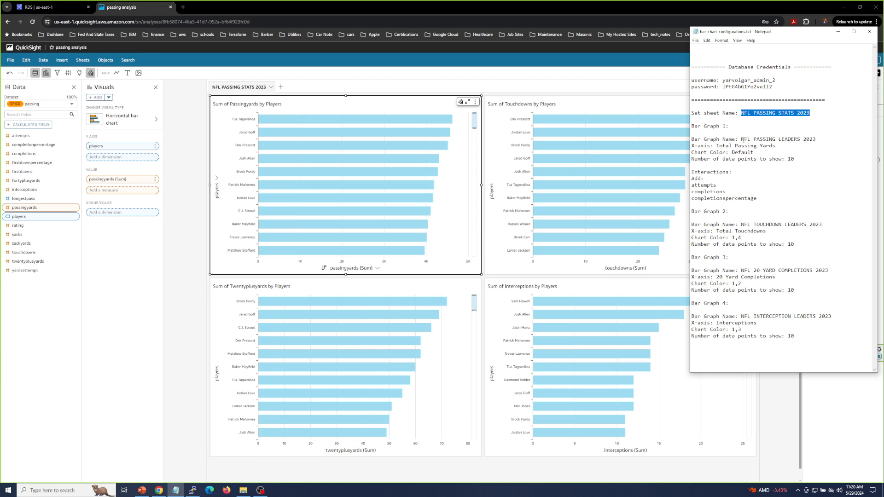
left_click_drag(742, 139, 817, 139)
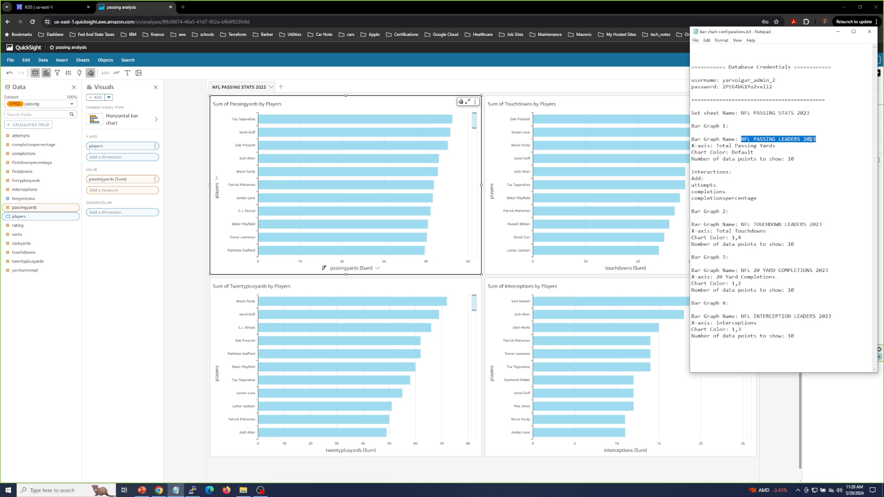
right_click(810, 139)
left_click(742, 162)
left_click_drag(805, 37, 126, 98)
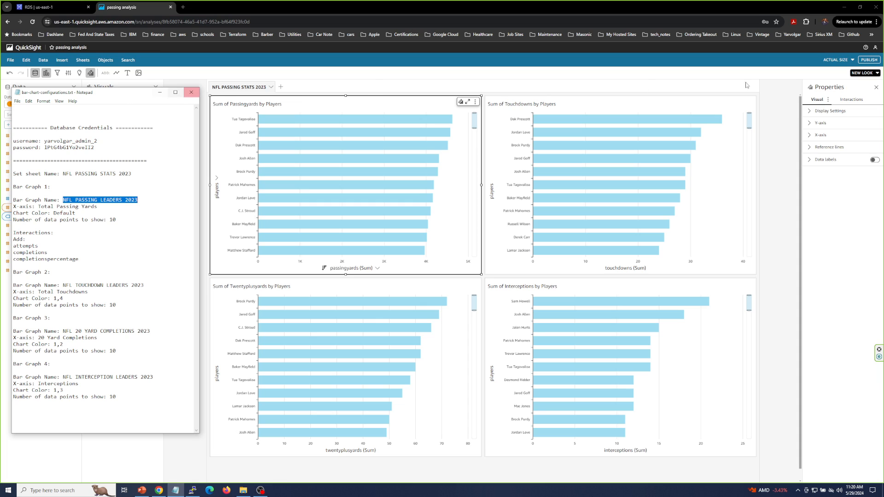
left_click(810, 114)
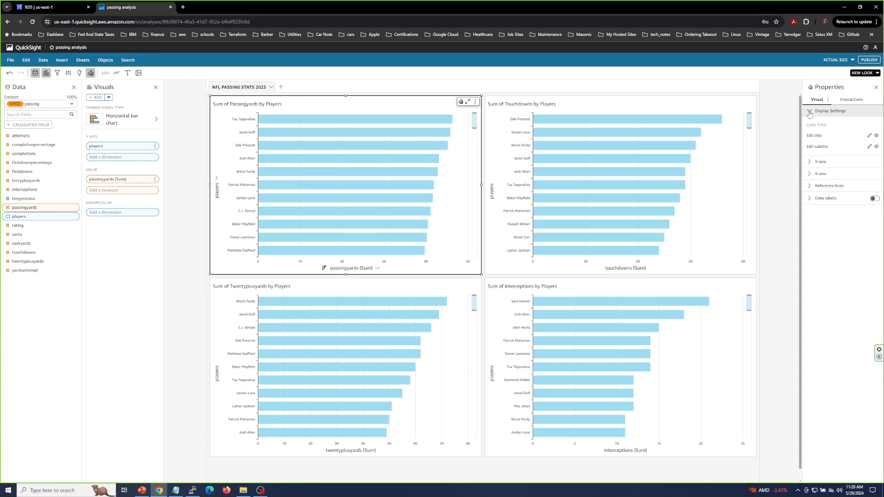
left_click(868, 136)
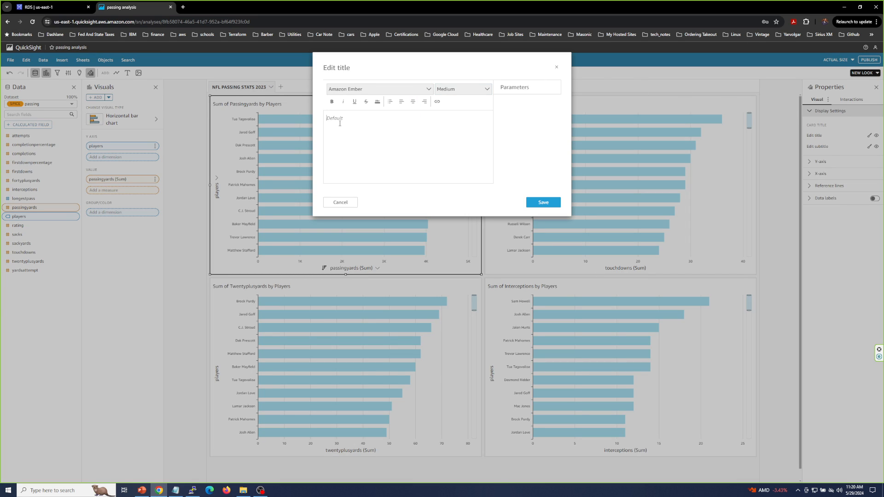
key("ctrl+v")
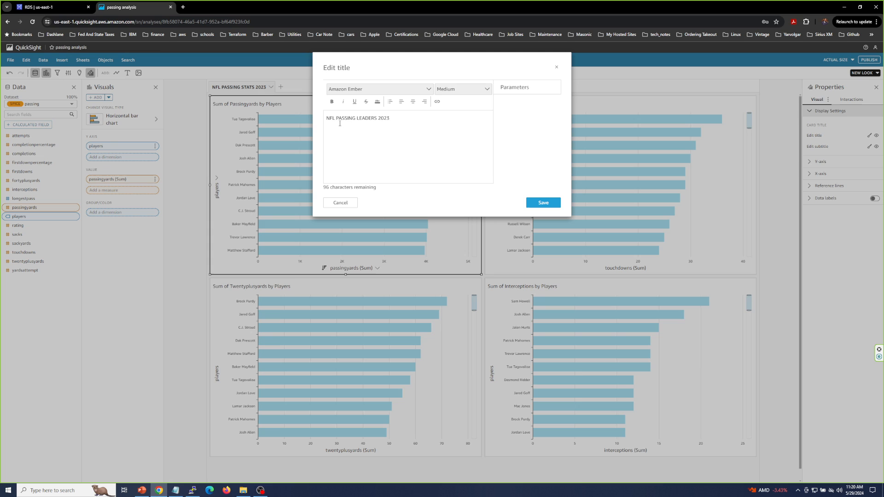
left_click(538, 204)
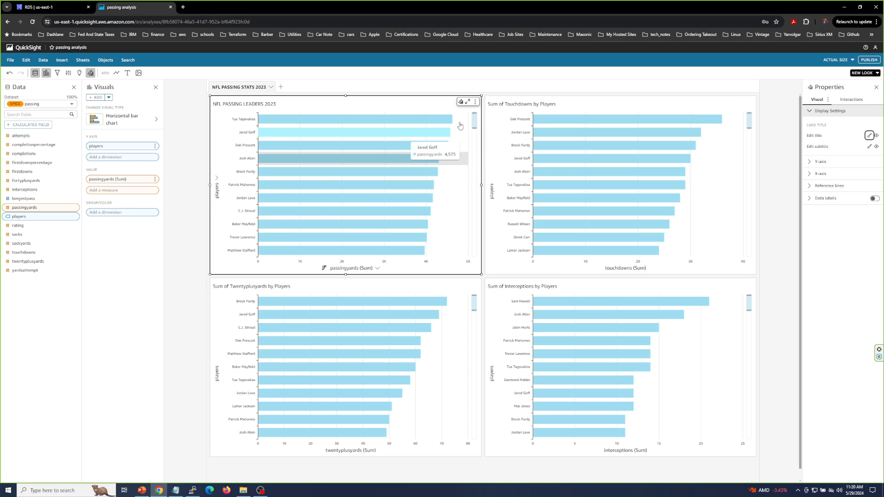
- Hide the Y-axis title of the NFL PASSING LEADERS 2023 chart
left_click(810, 163)
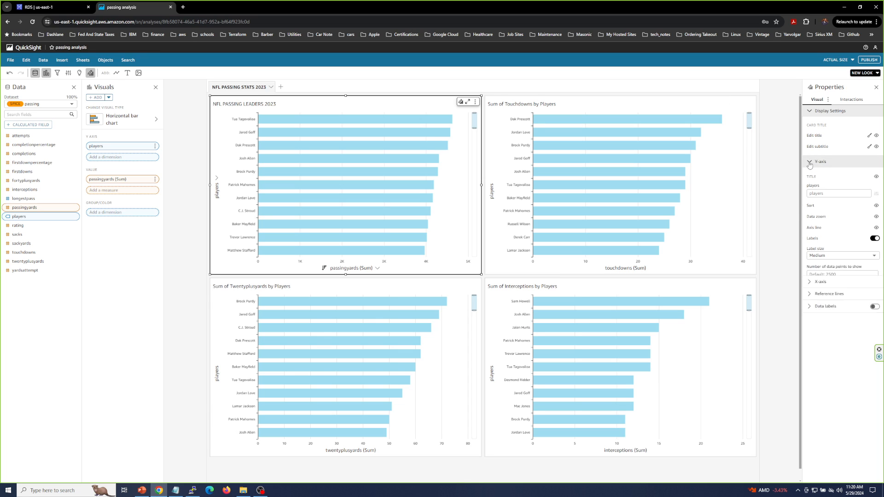
left_click(877, 177)
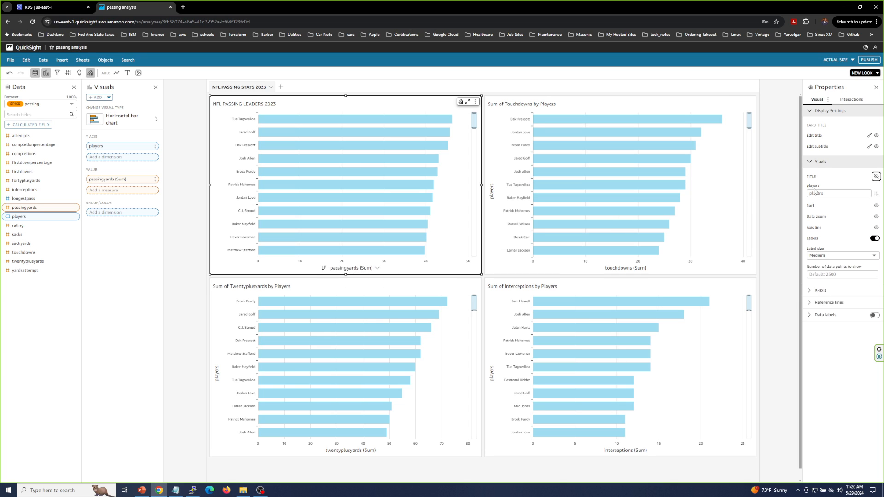
- Set the NFL PASSING LEADERS 2023 chart's X-axis title to Total Passing Yards, copying the text from the bar-chart-configurations.txt notes
left_click(175, 490)
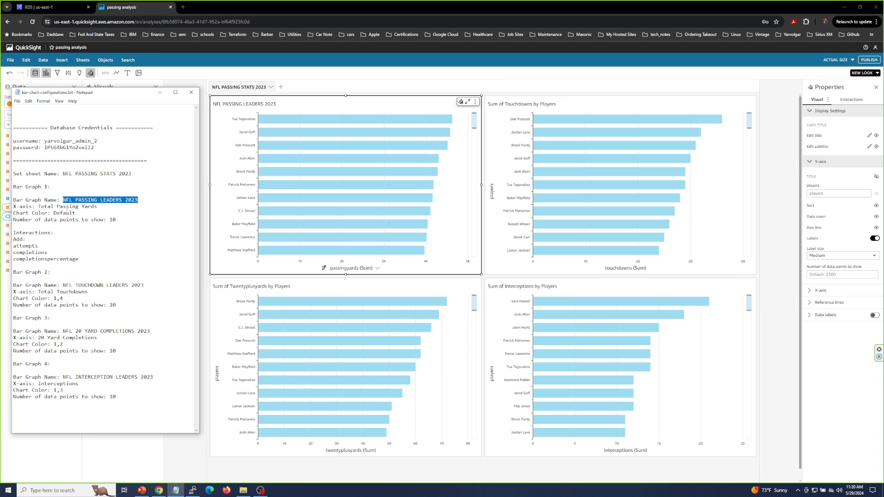
left_click_drag(39, 207, 95, 206)
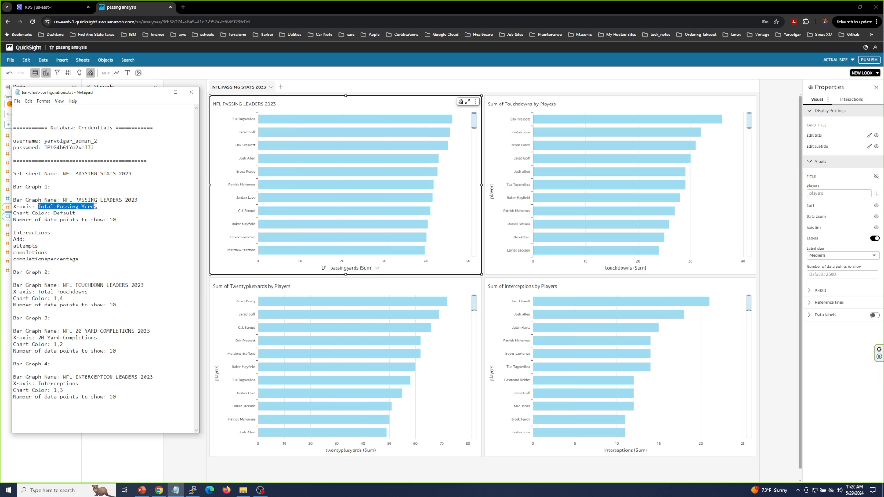
right_click(92, 207)
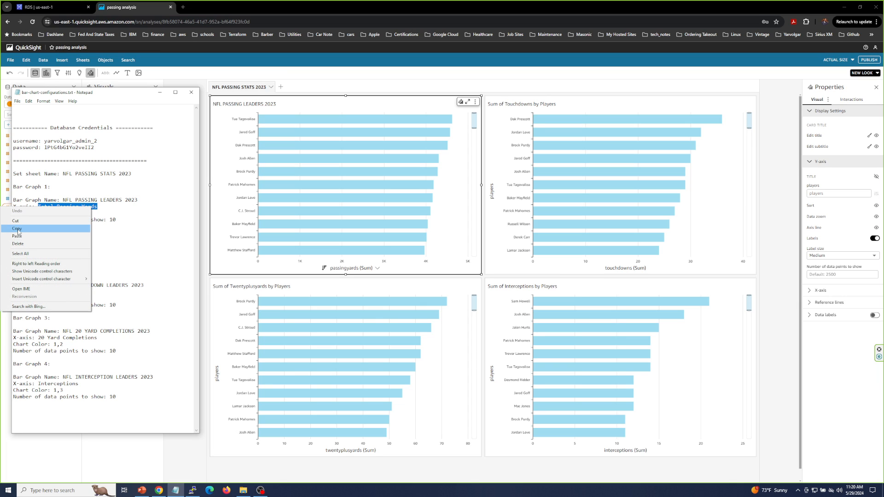
left_click(17, 229)
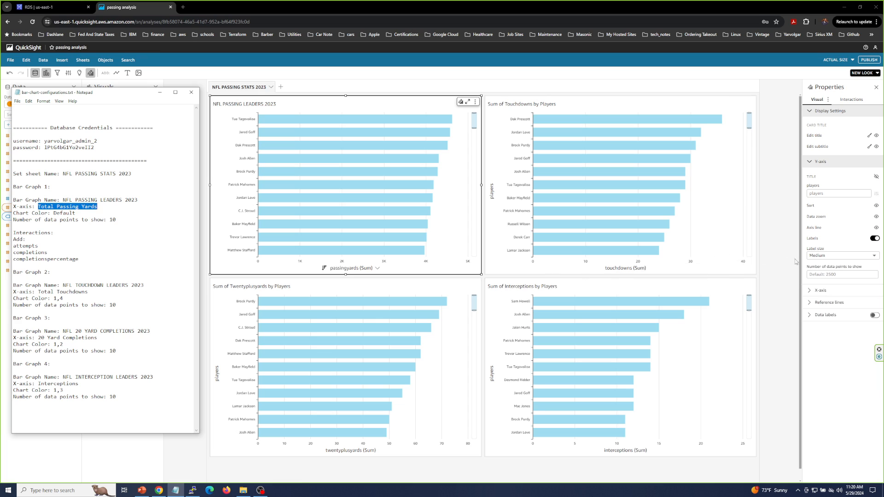
left_click(822, 291)
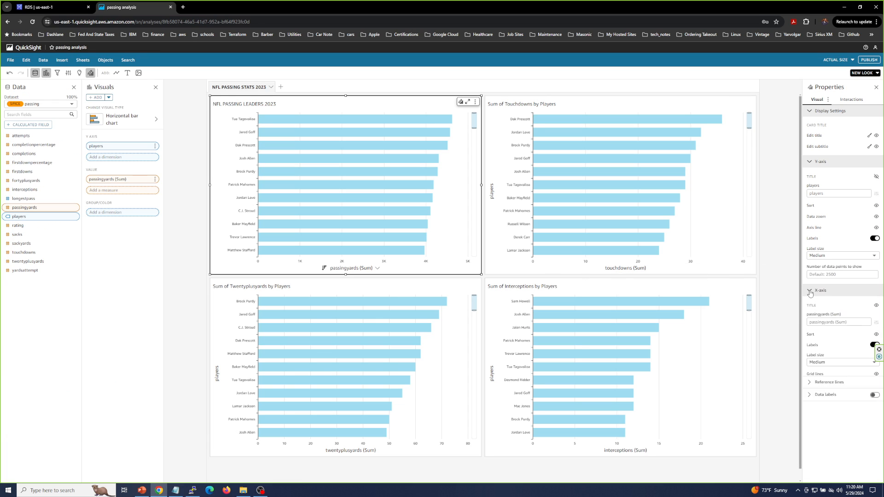
left_click(816, 322)
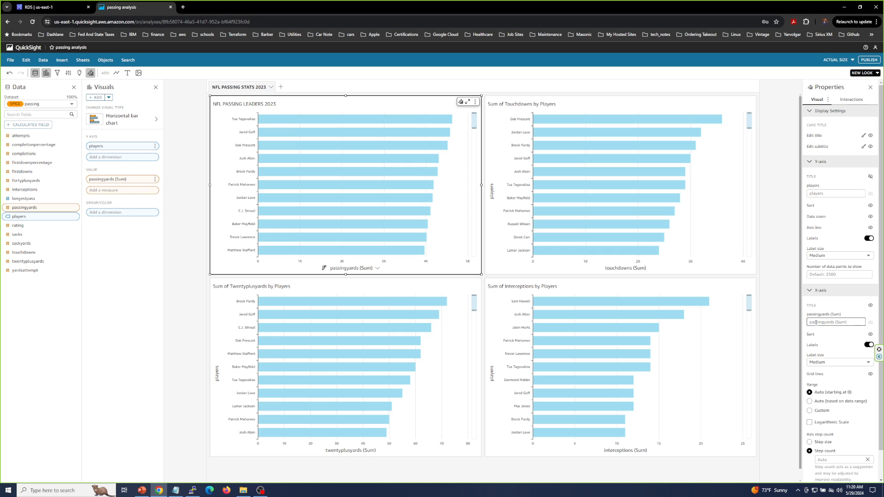
key("ctrl+v")
left_click(787, 294)
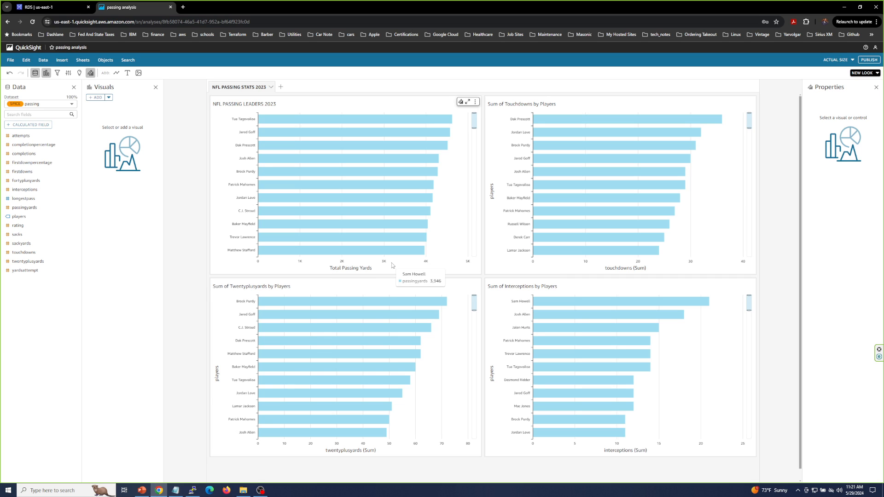
left_click(261, 492)
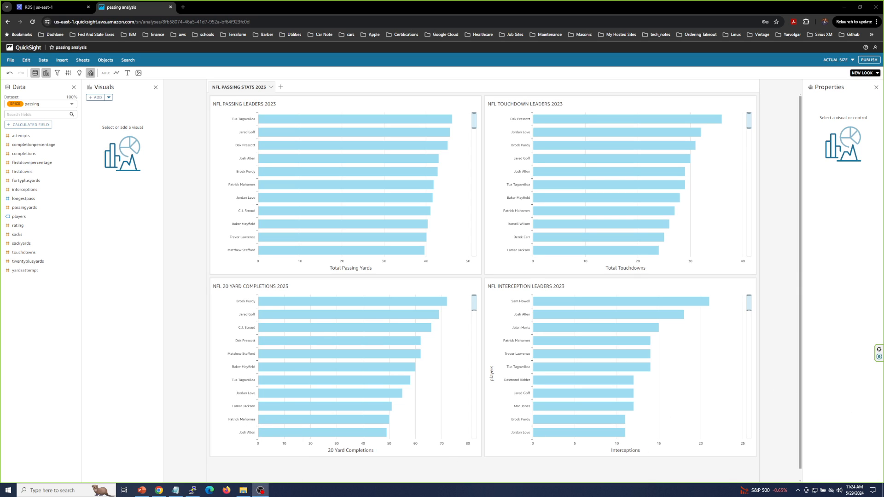
left_click(175, 417)
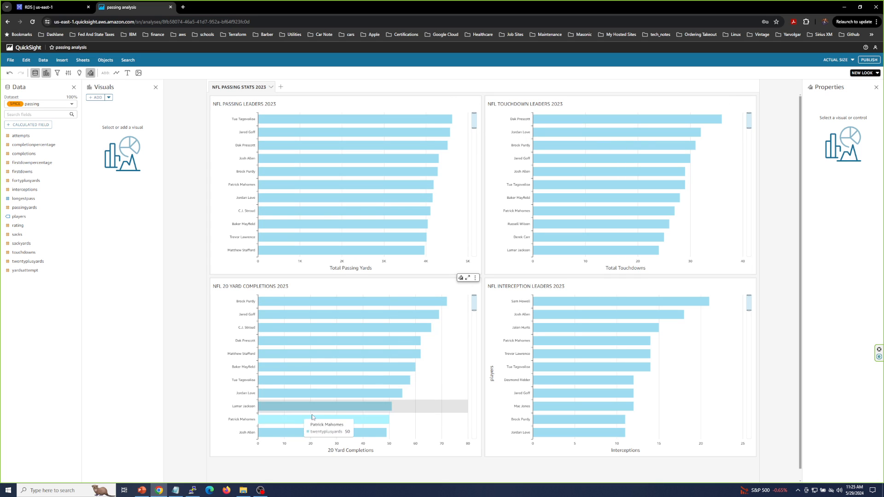
- Change the chart color of the NFL TOUCHDOWN LEADERS 2023 bars to pink
left_click(712, 122)
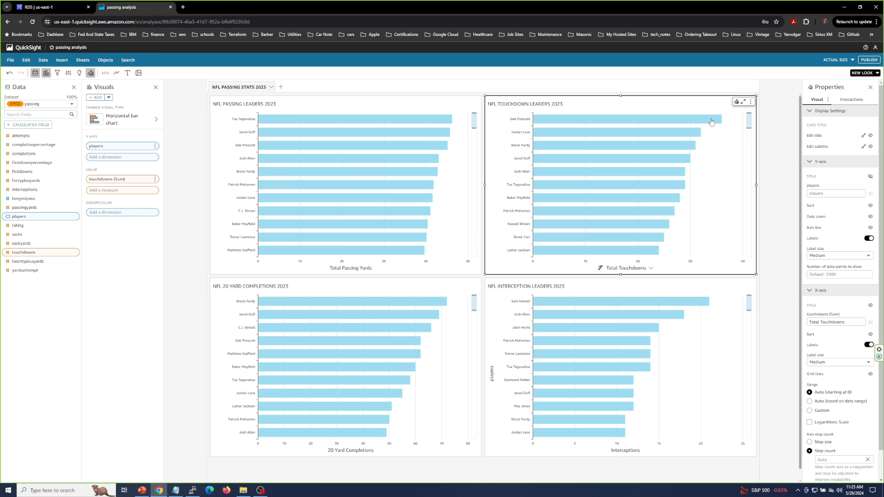
left_click(711, 122)
mouse_move(742, 161)
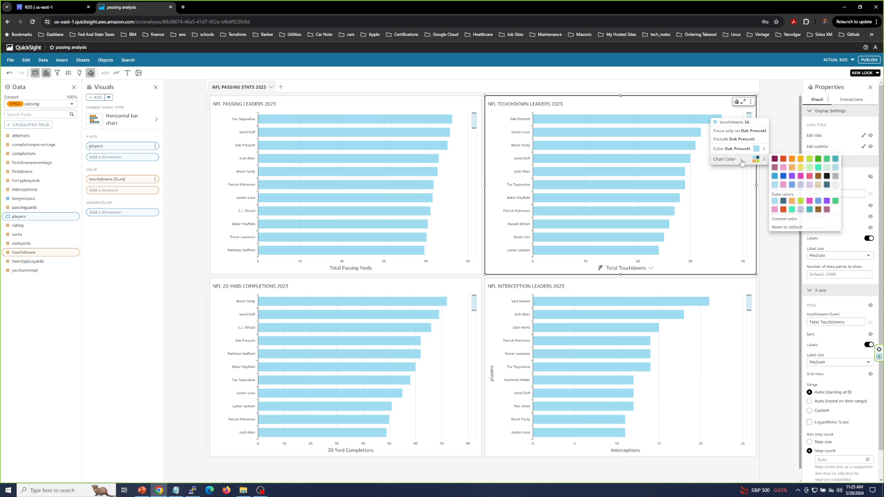
left_click(785, 186)
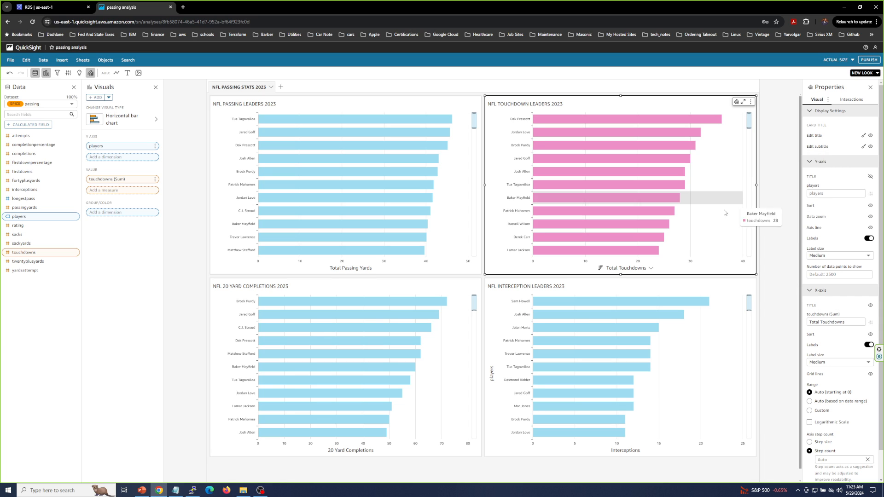
- Change the chart color of the NFL 20 YARD COMPLETIONS 2023 bars to medium blue
left_click(426, 306)
left_click(426, 305)
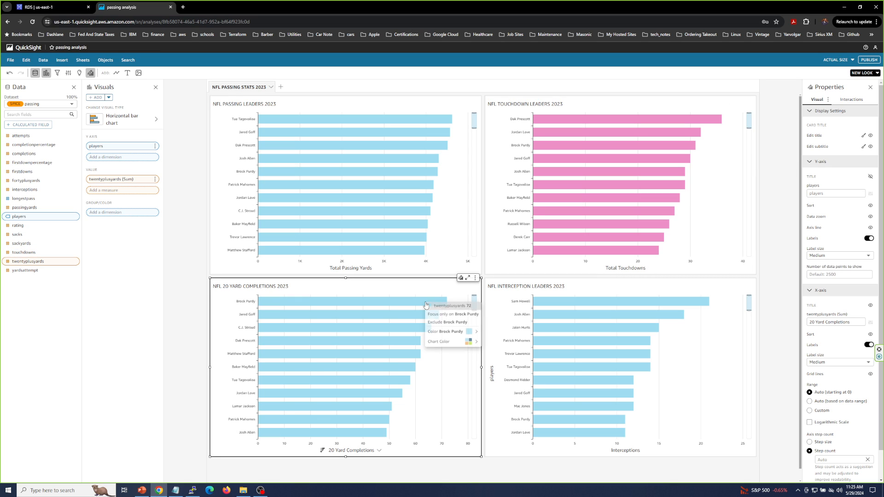
mouse_move(462, 344)
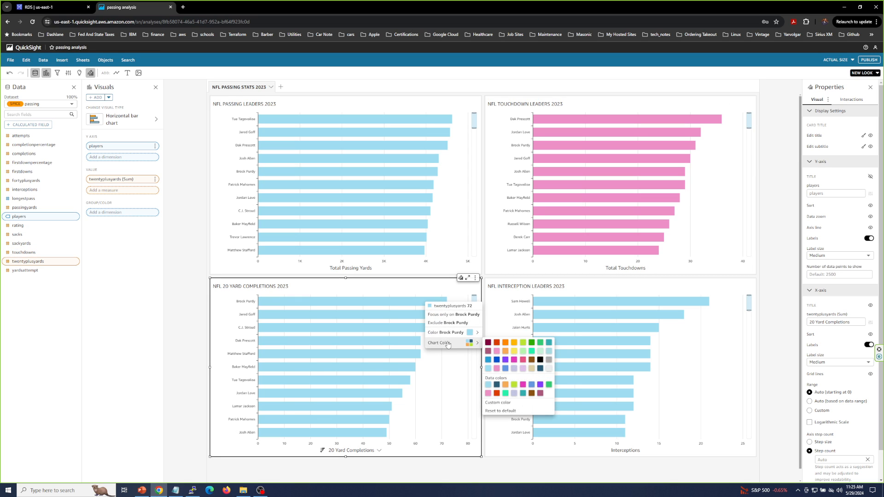
left_click(506, 370)
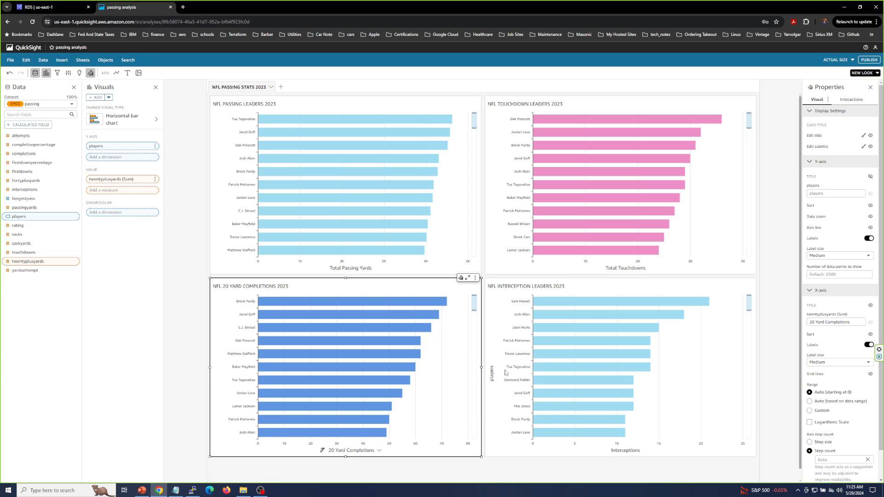
- Change the chart color of the NFL INTERCEPTION LEADERS 2023 bars to light lavender and deselect the chart
left_click(692, 305)
left_click(692, 306)
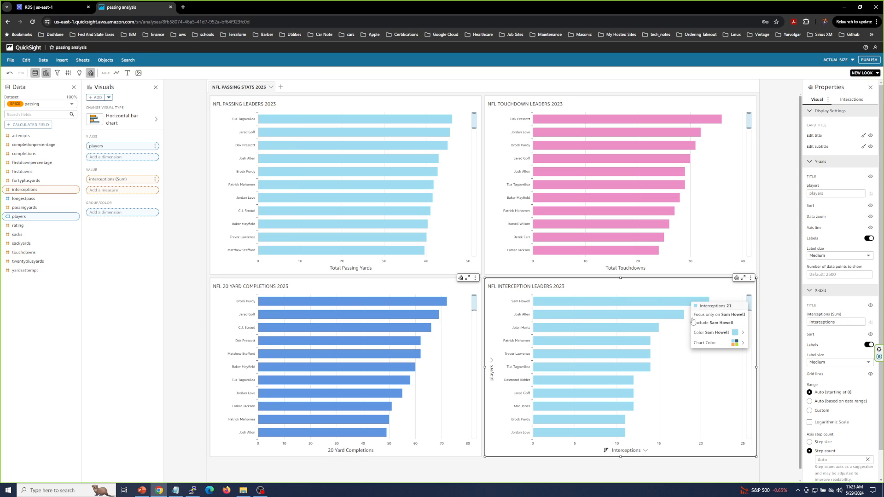
mouse_move(709, 343)
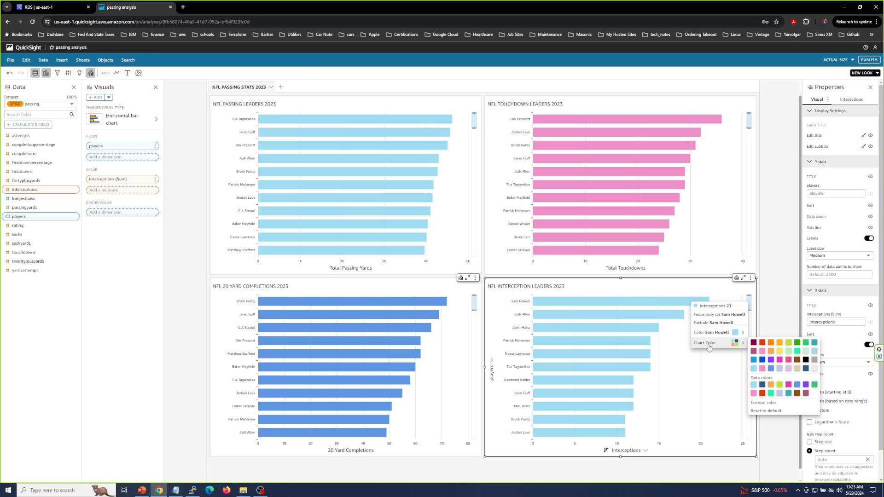
left_click(779, 368)
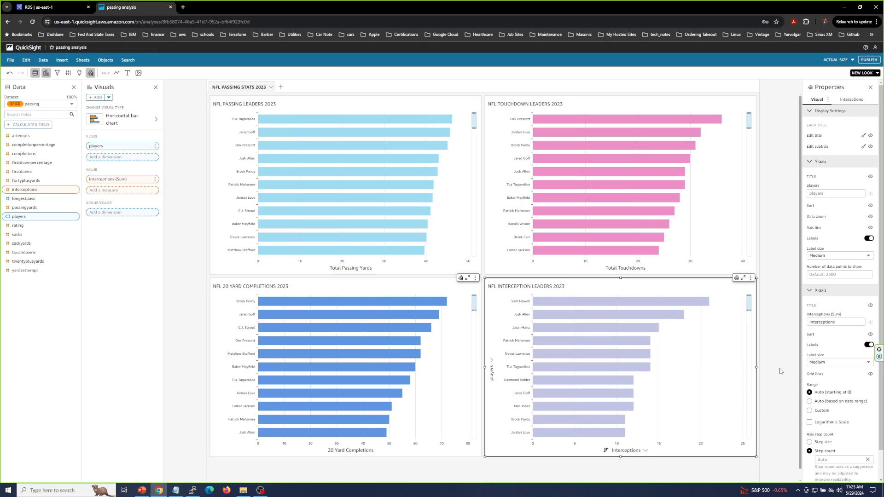
left_click(778, 318)
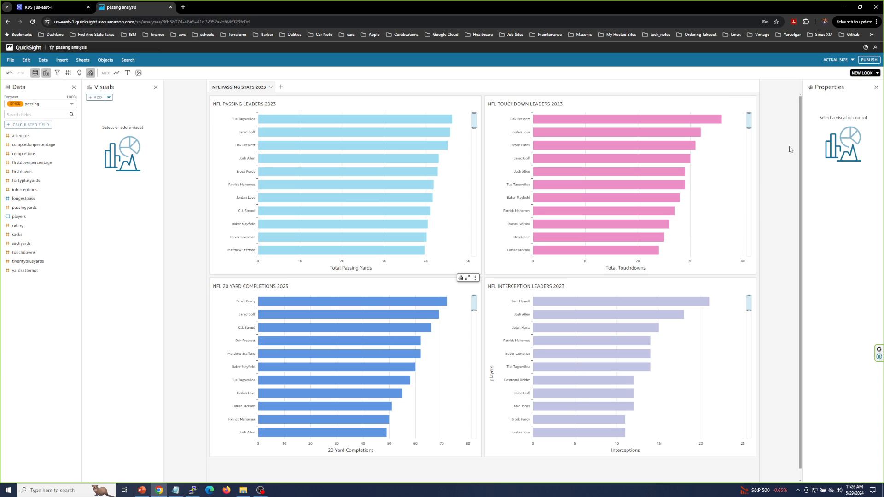
- Publish the analysis with all sheets as a new dashboard named NFL PASSING STATS 2023
left_click(869, 60)
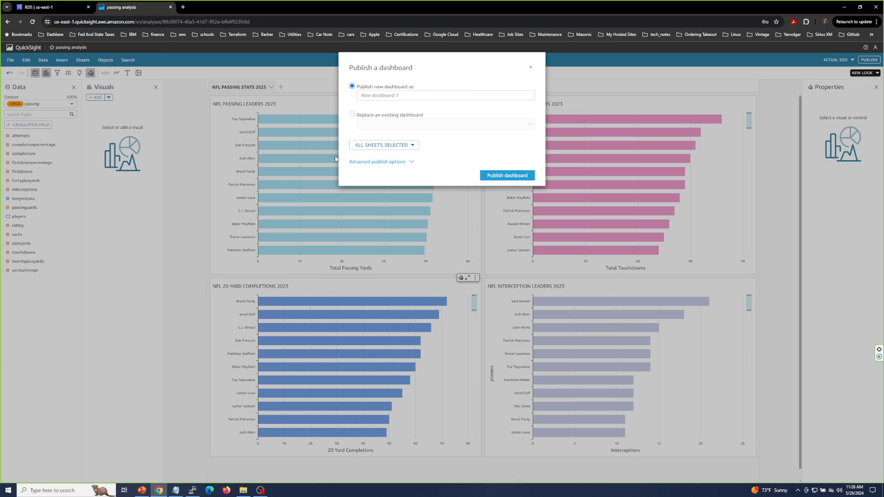
left_click(434, 95)
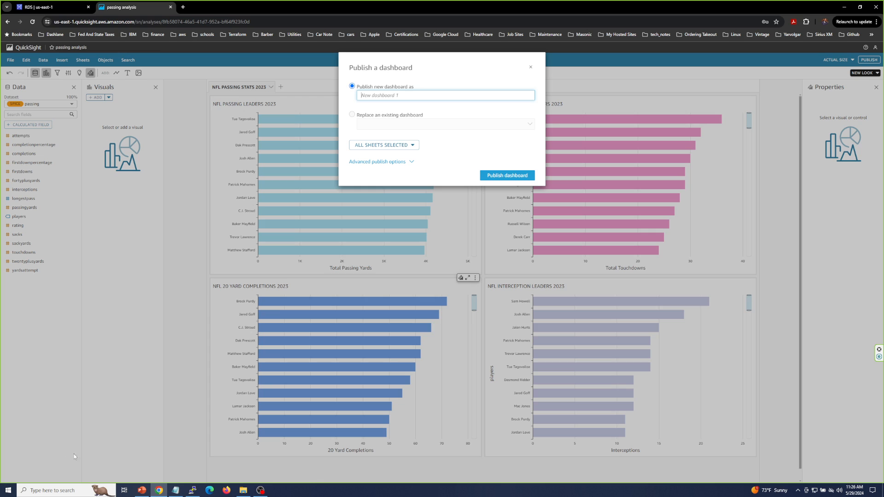
left_click(180, 492)
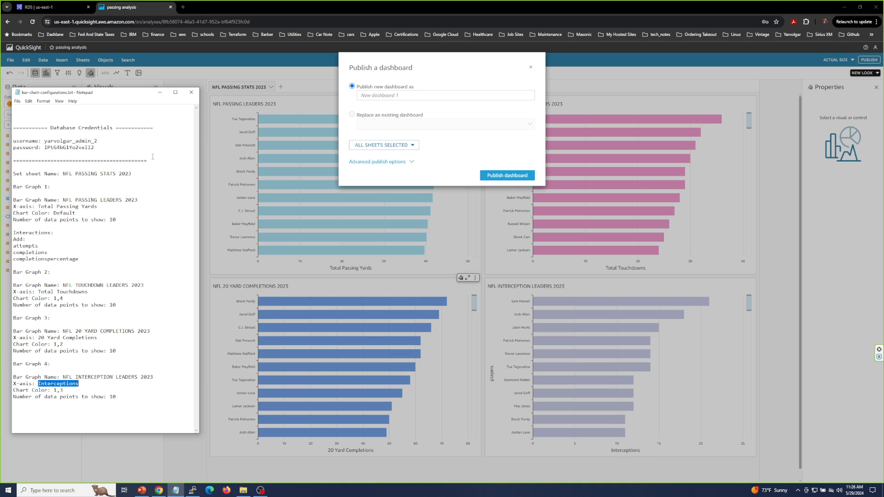
left_click(381, 95)
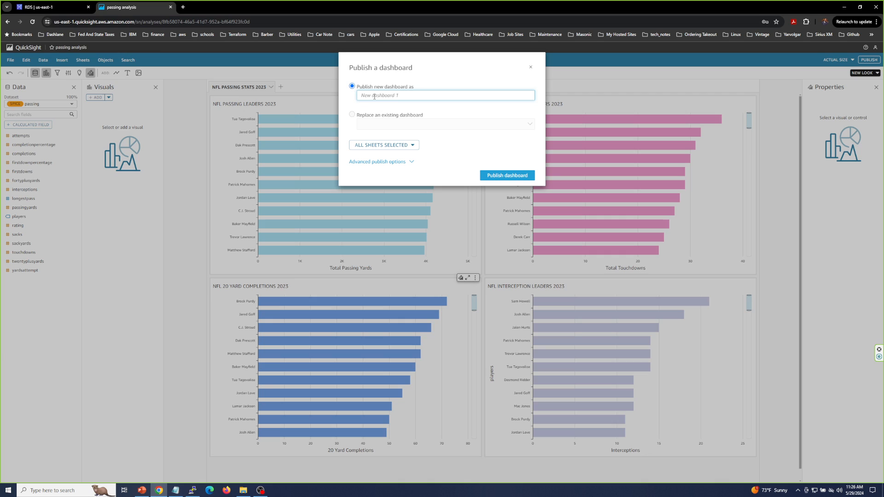
type("NFL PASSING STATS 2023")
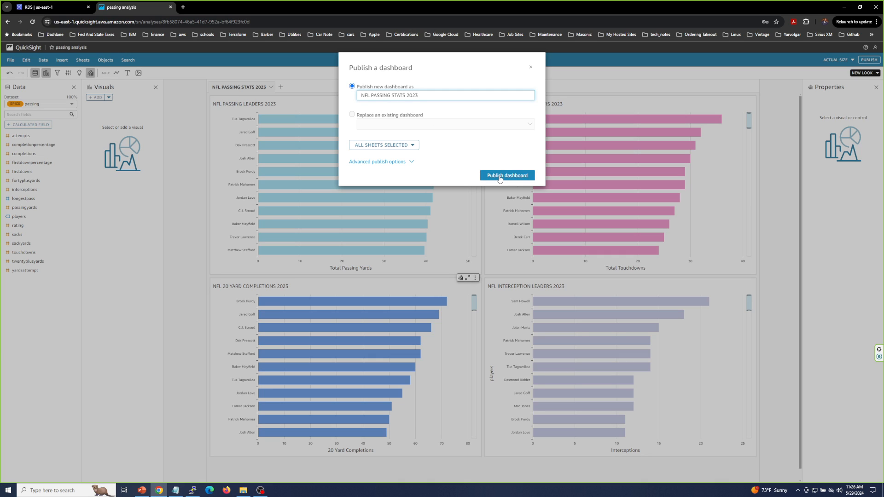
left_click(500, 177)
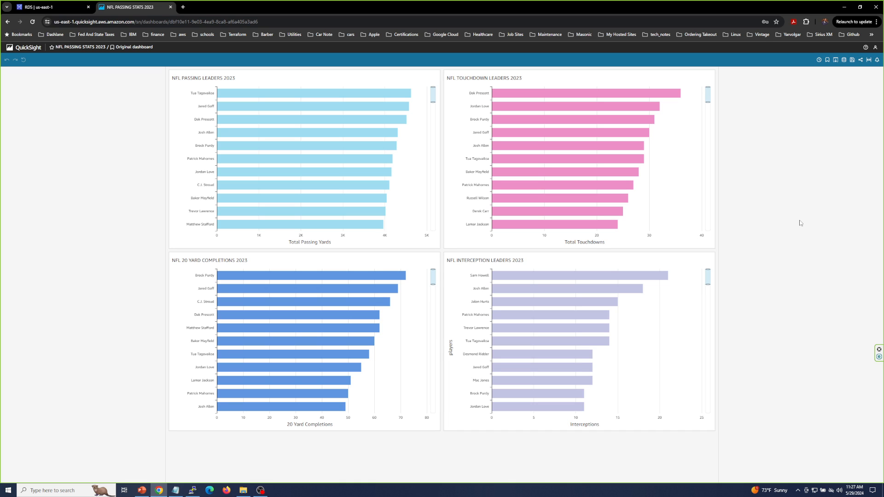
- Switch to the quicksight-video-note presentation in PowerPoint and show the References slide
left_click(142, 491)
left_click(84, 434)
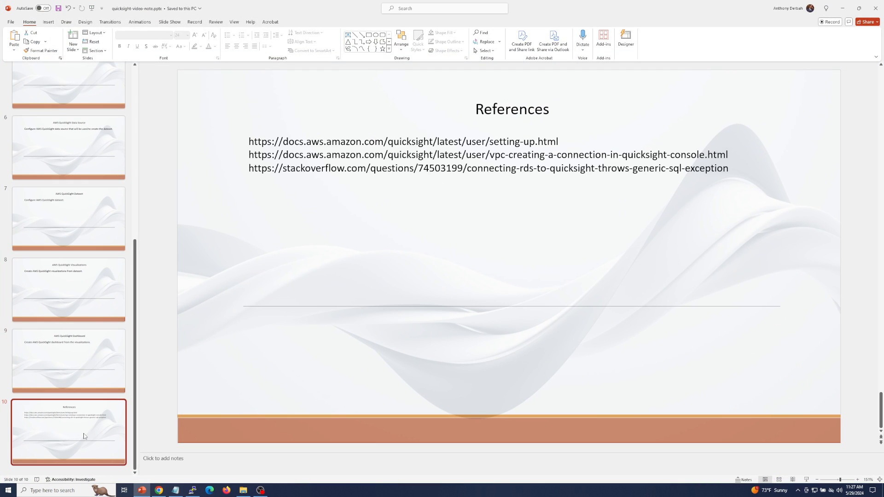